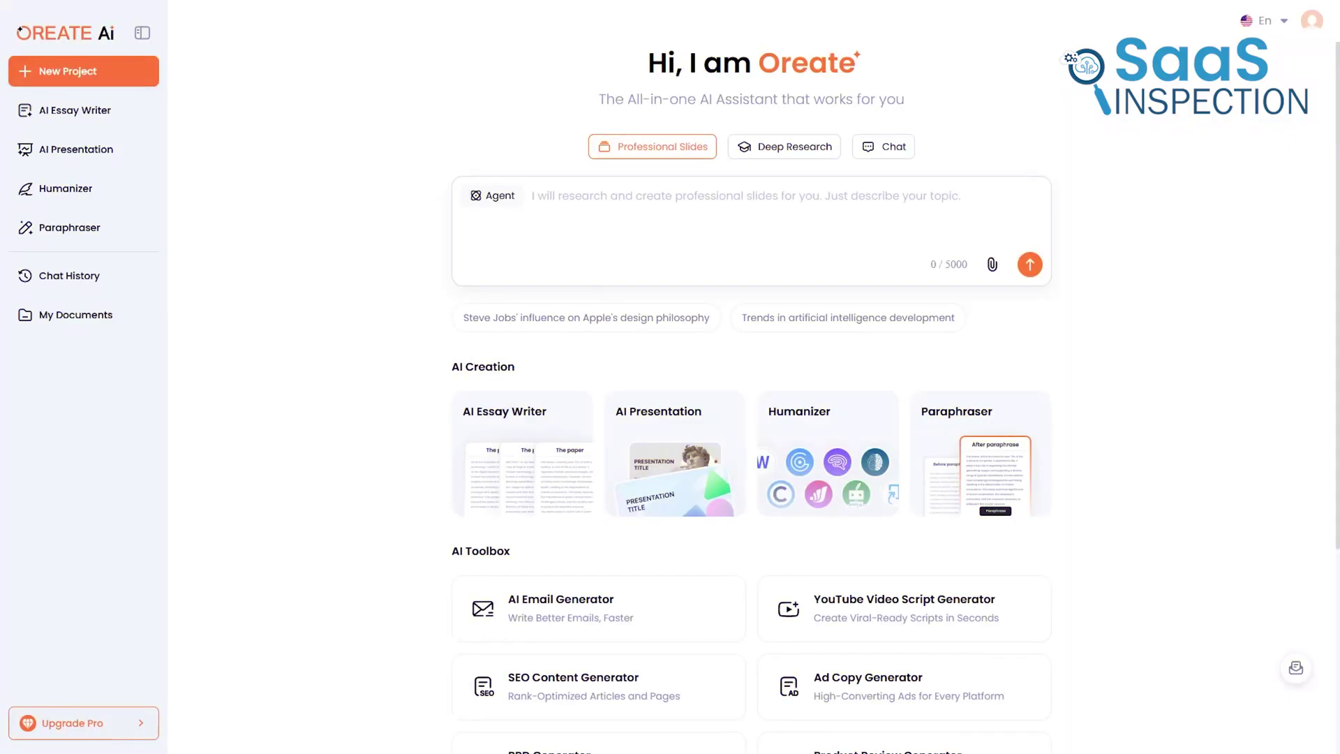
In AI Essay Writer, enter the renewable energy prompt, pick a word-length range, and generate the outline
click(126, 134)
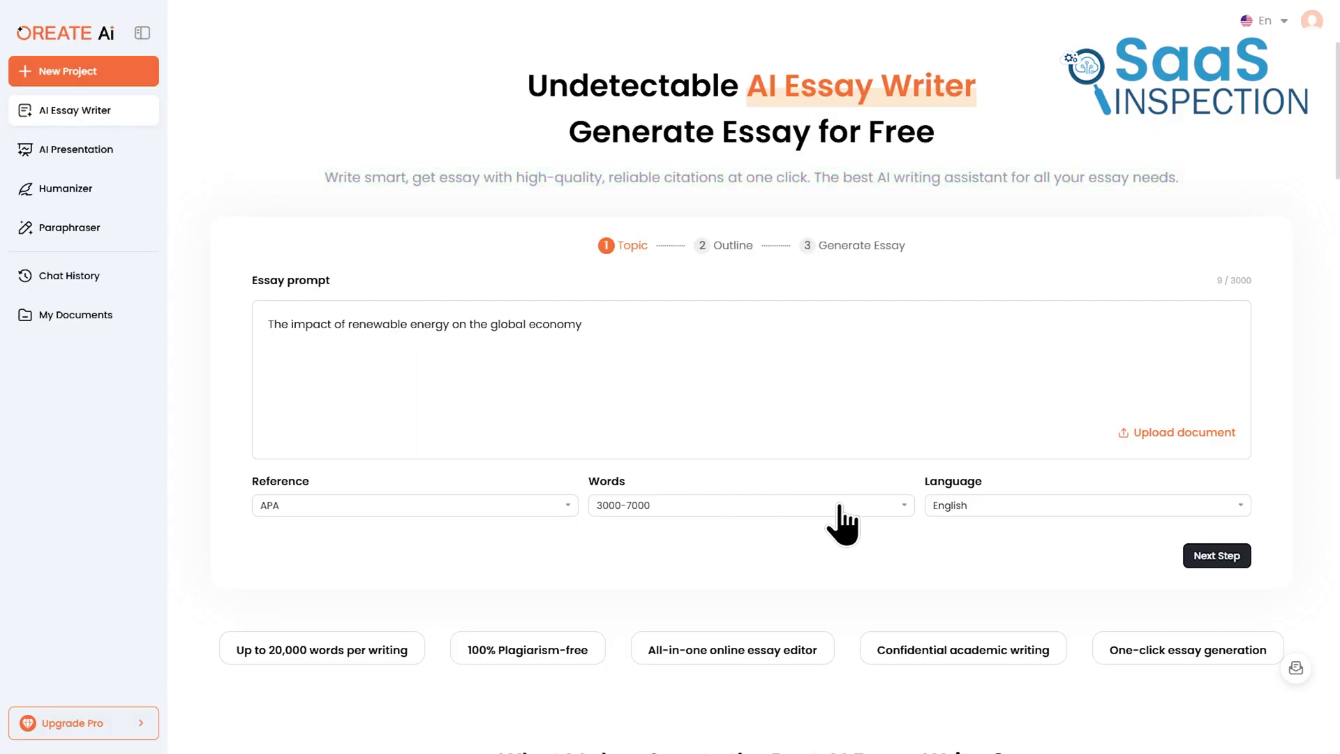
click(840, 506)
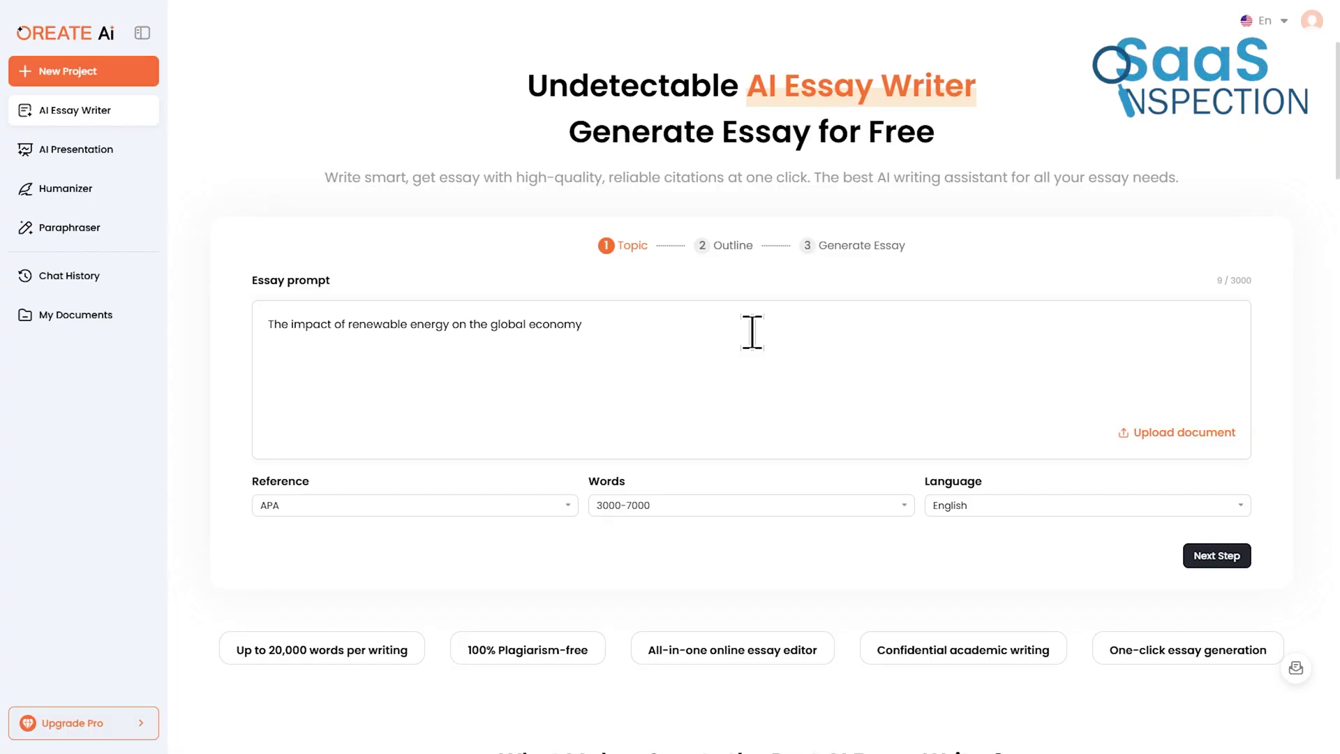
click(1238, 560)
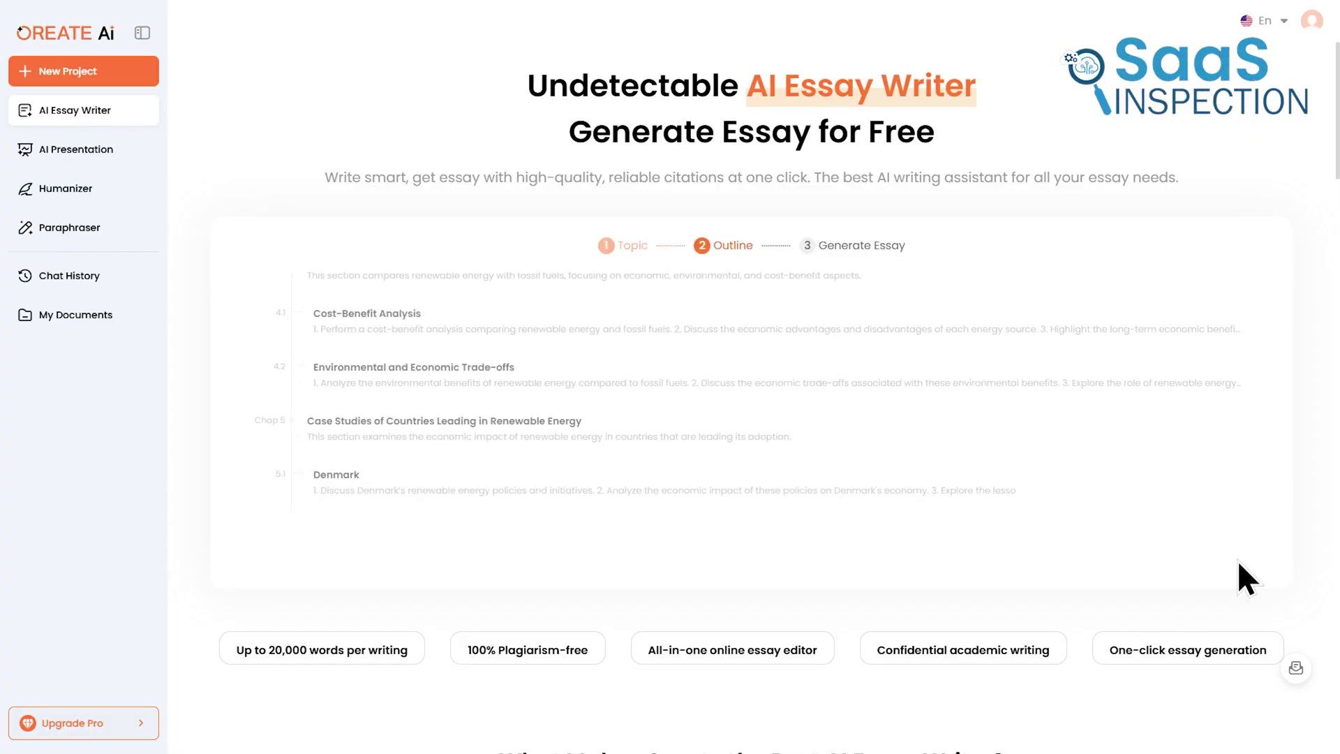
Write the full renewable energy essay from the outline and open the finished essay
click(1212, 554)
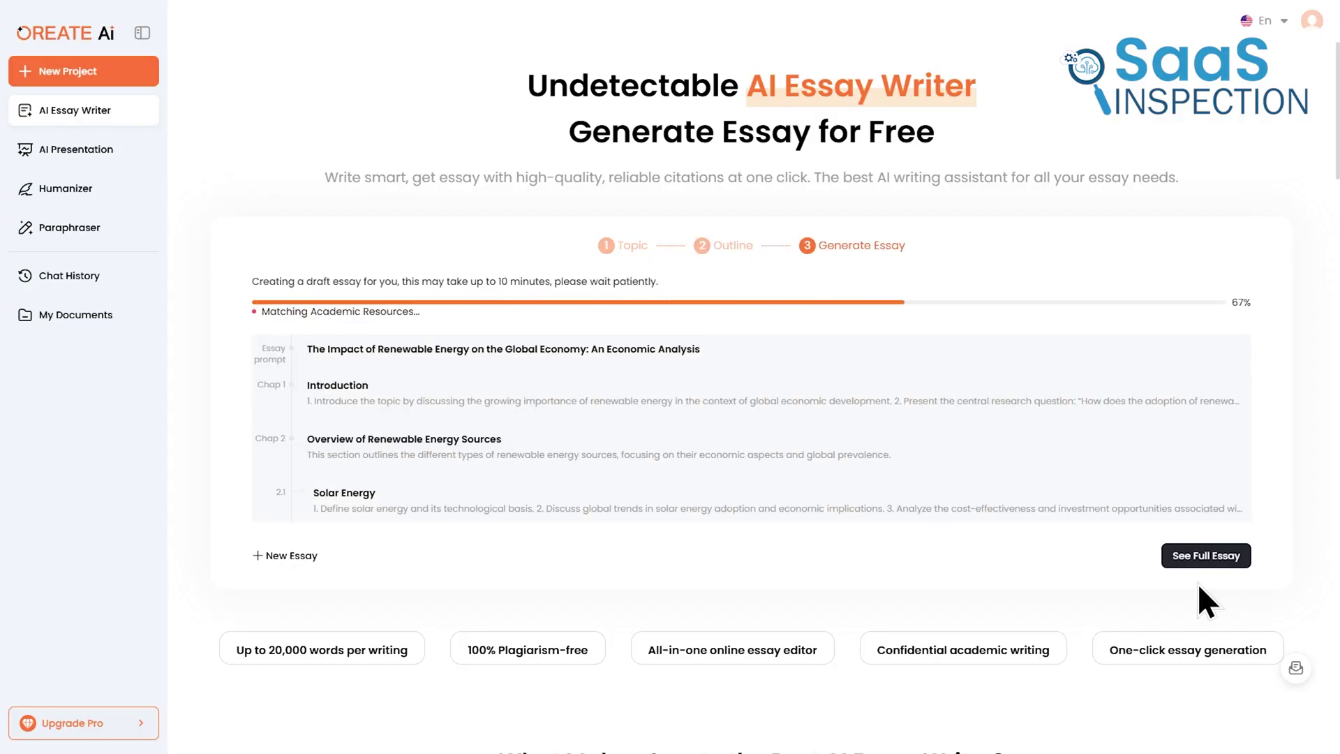
click(1199, 564)
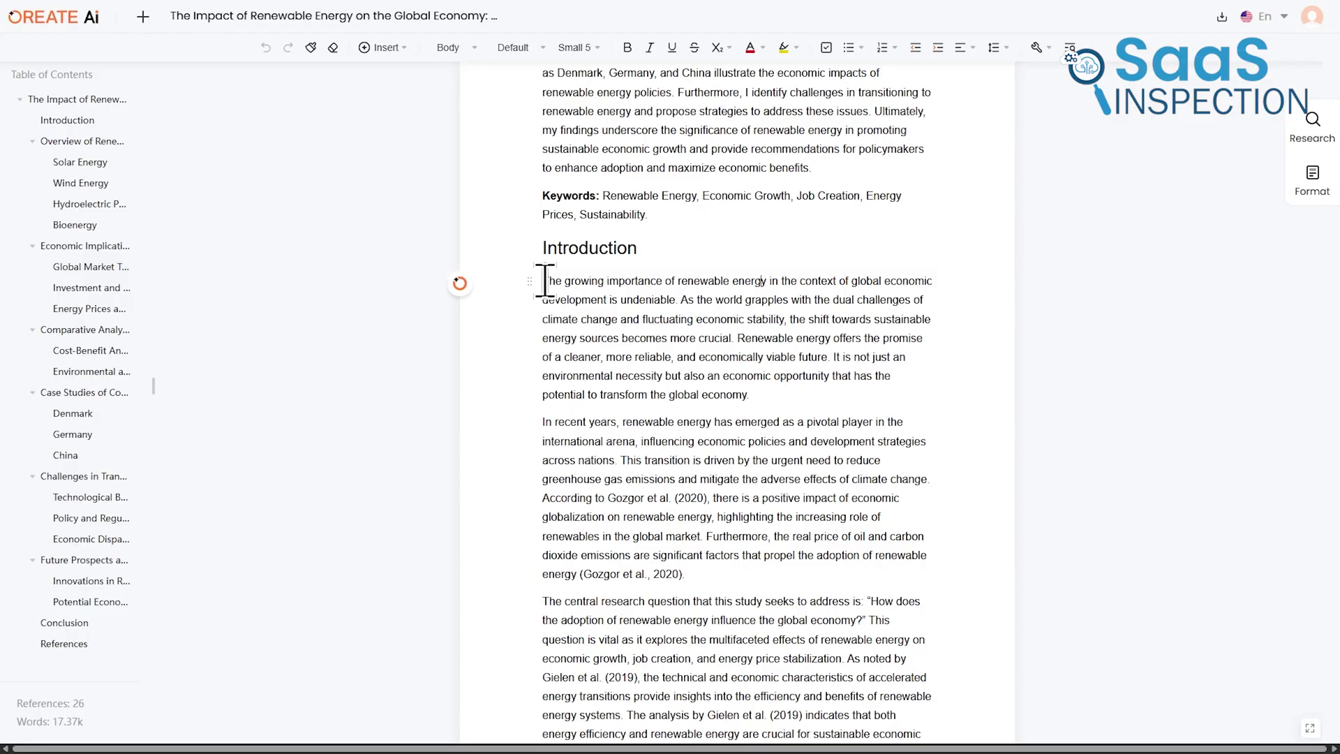
Polish the first Introduction paragraph with Smart editing and replace it with the AI rewrite
drag(544, 280, 777, 395)
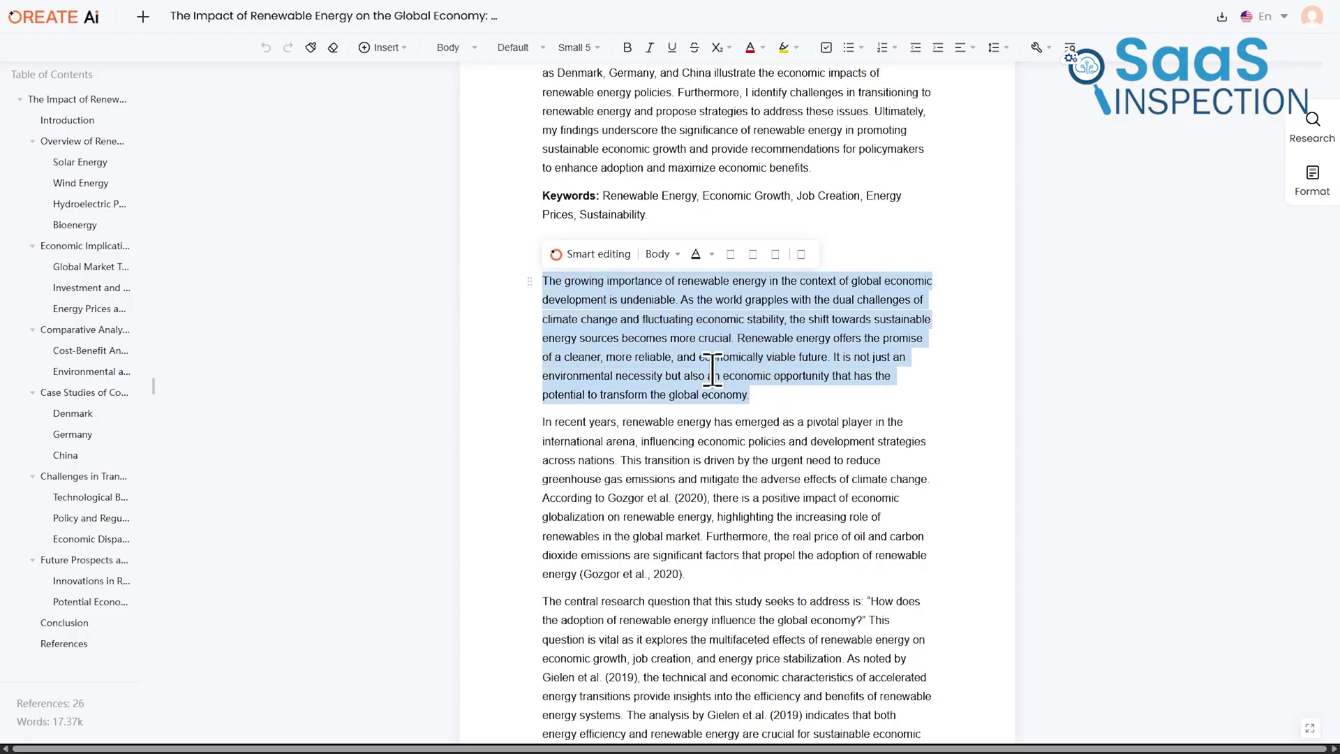
click(575, 254)
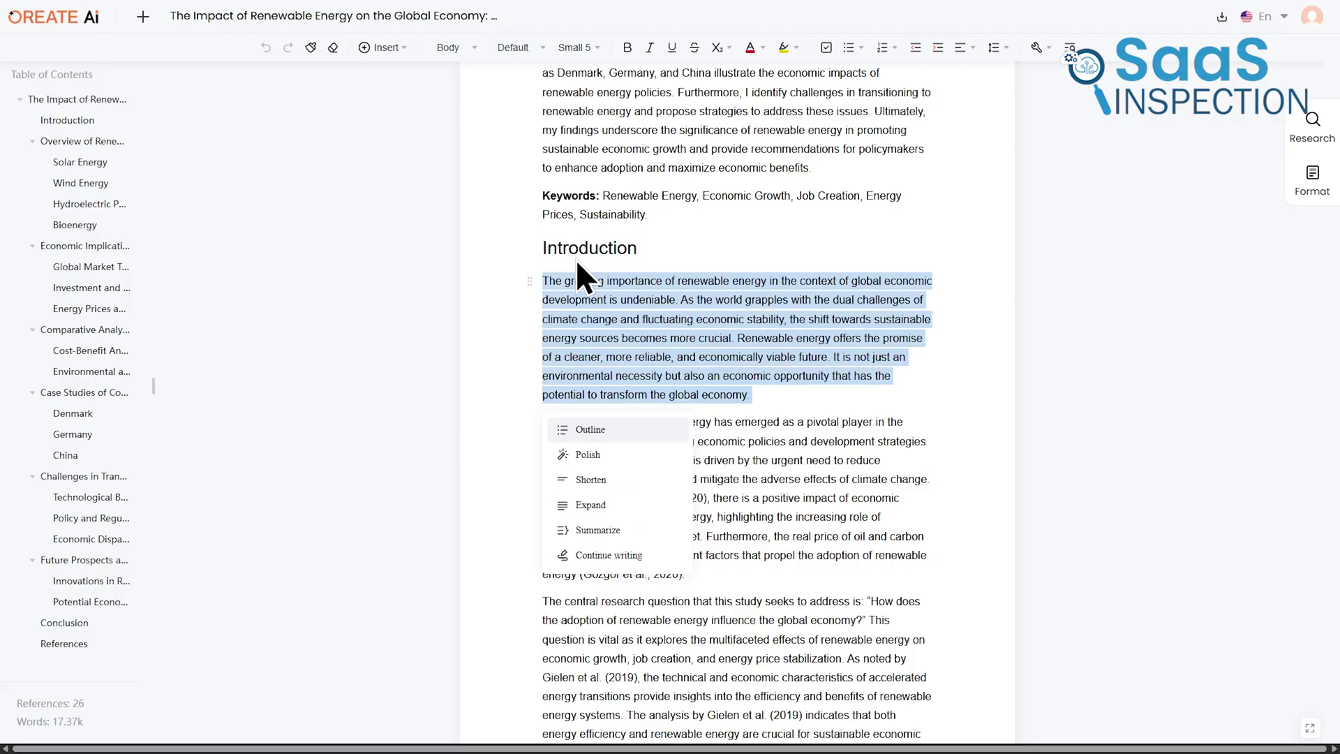
click(593, 453)
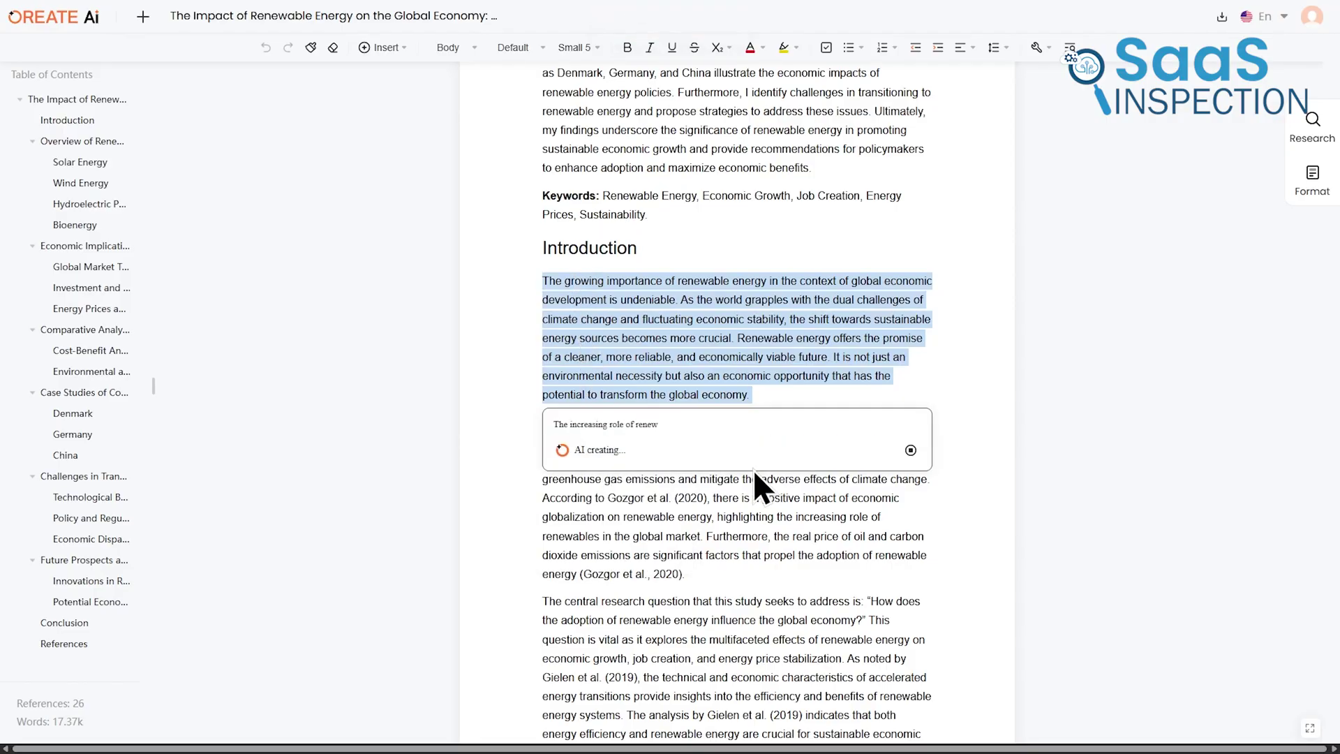
click(648, 520)
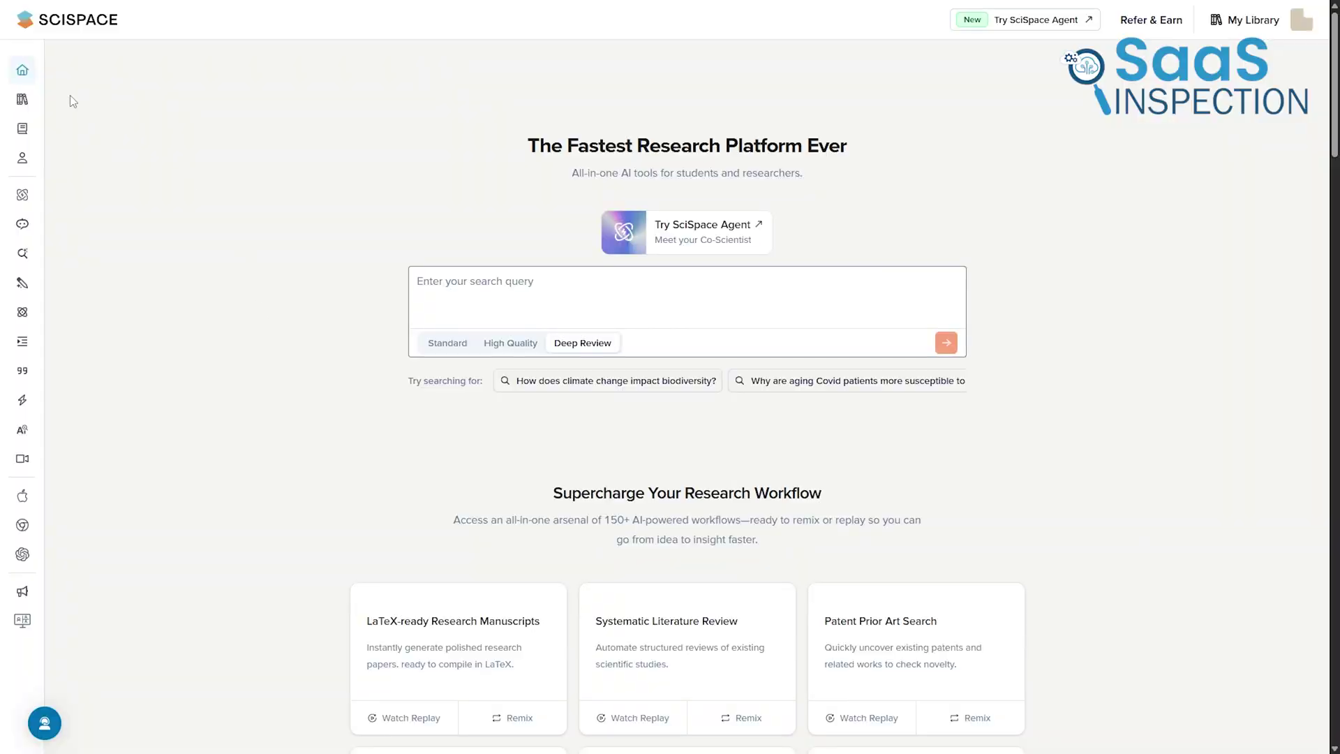
mouse_move(72, 98)
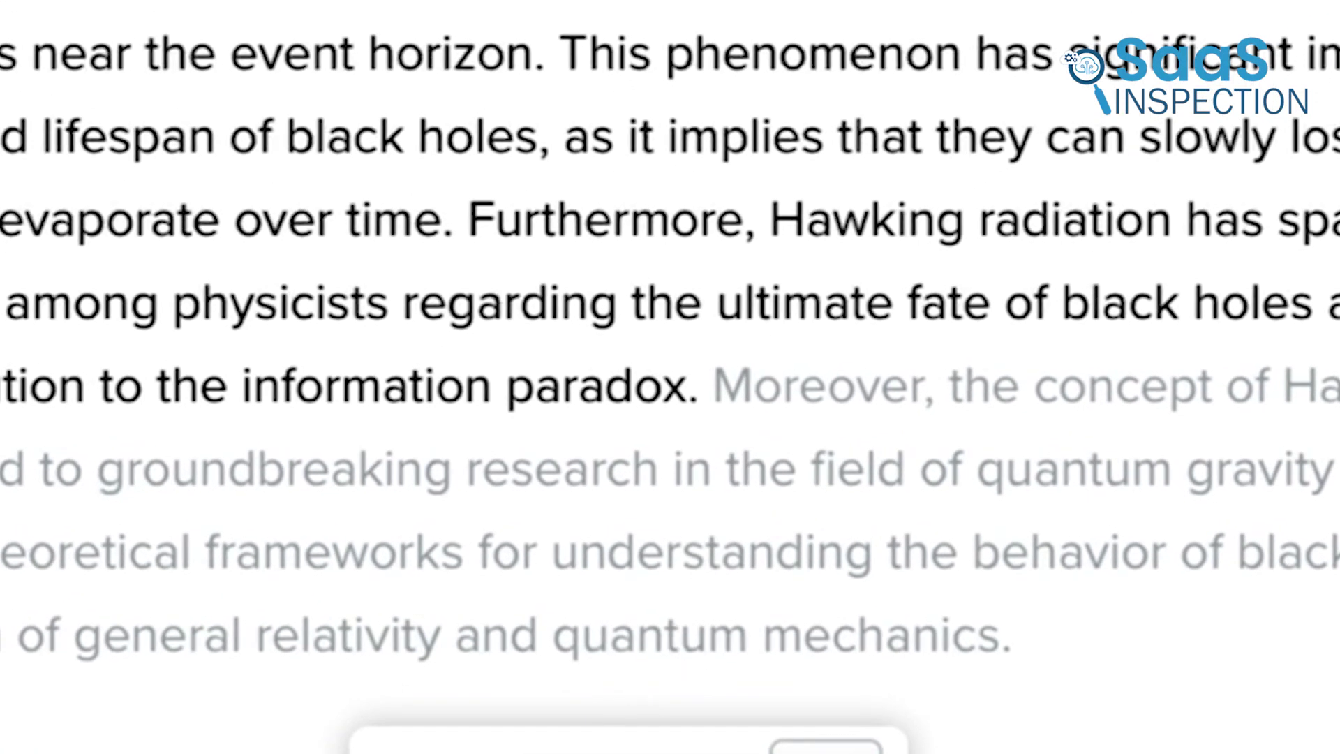
Complete the line 'So this is an example article of ai writing' and start a new line for AI commands
click(711, 530)
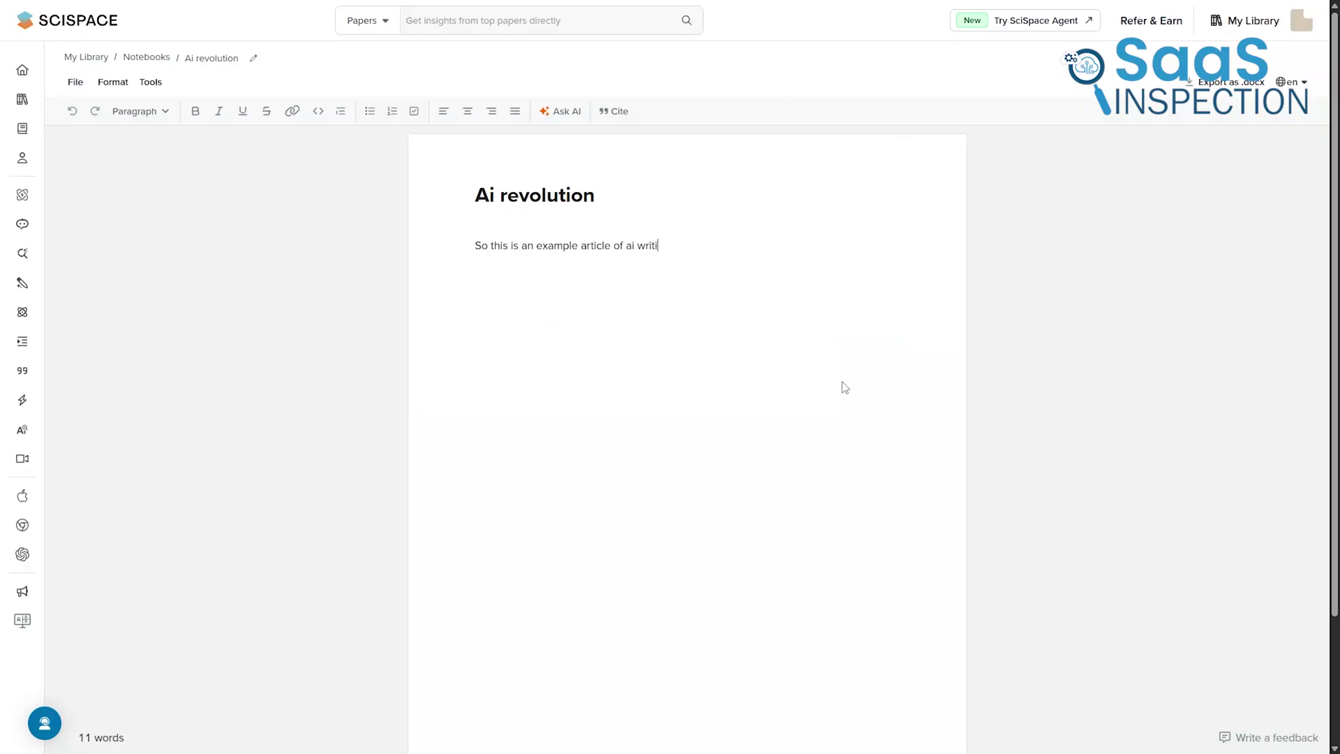
text(ng)
key(Return)
key(space)
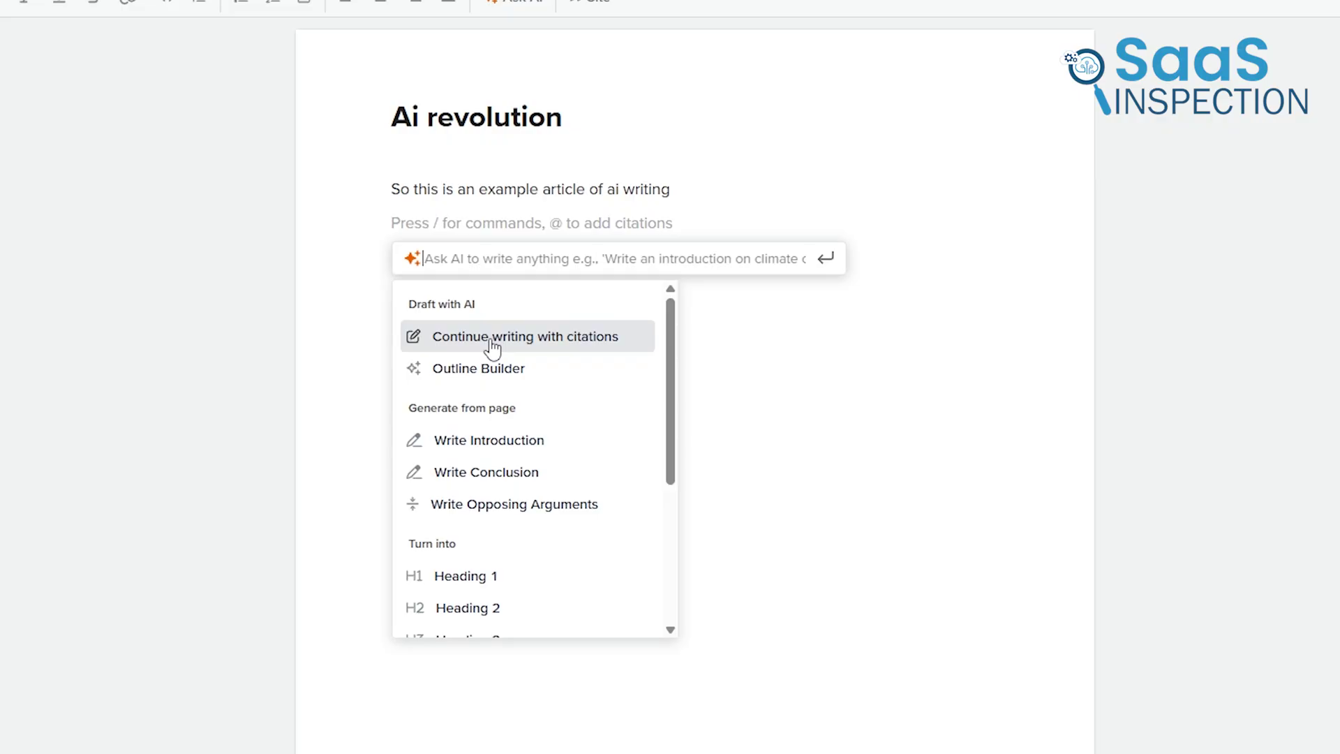
Continue the article with cited AI text on education and healthcare, then accept it
click(492, 342)
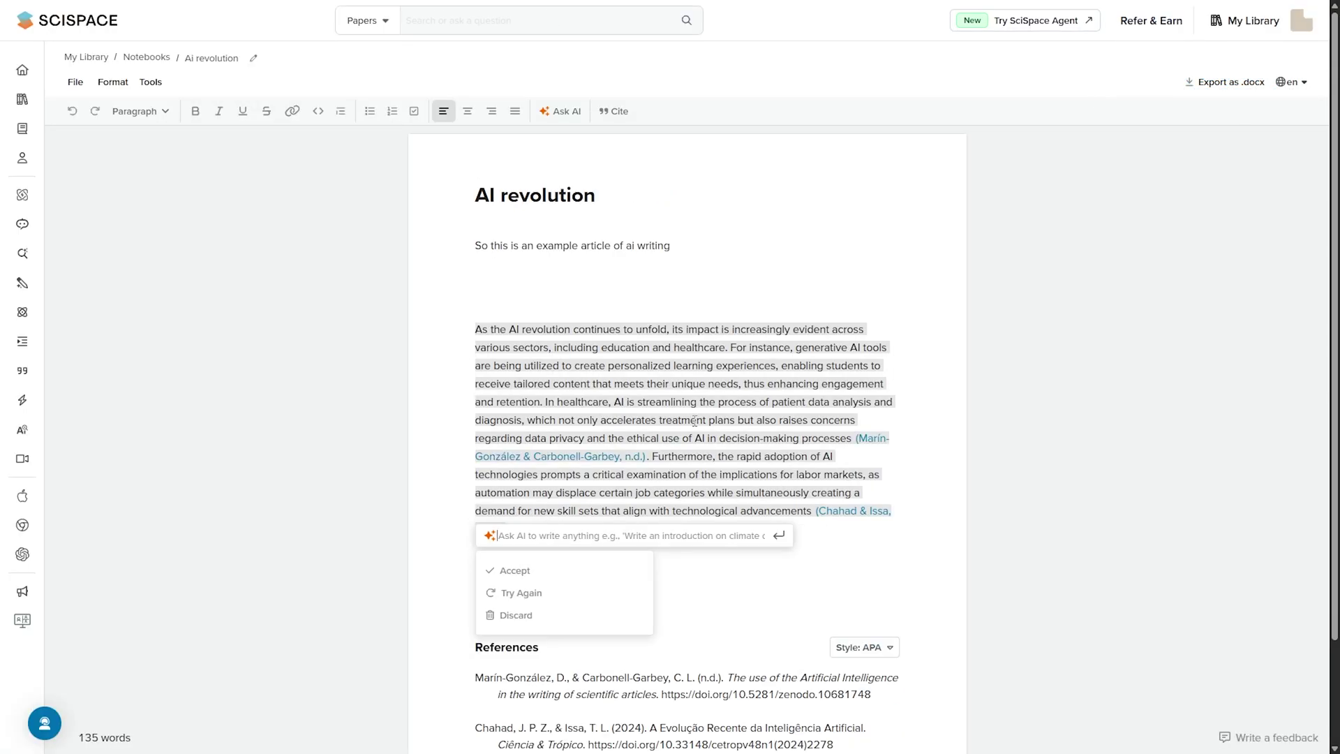
scroll(732, 410, down, 2)
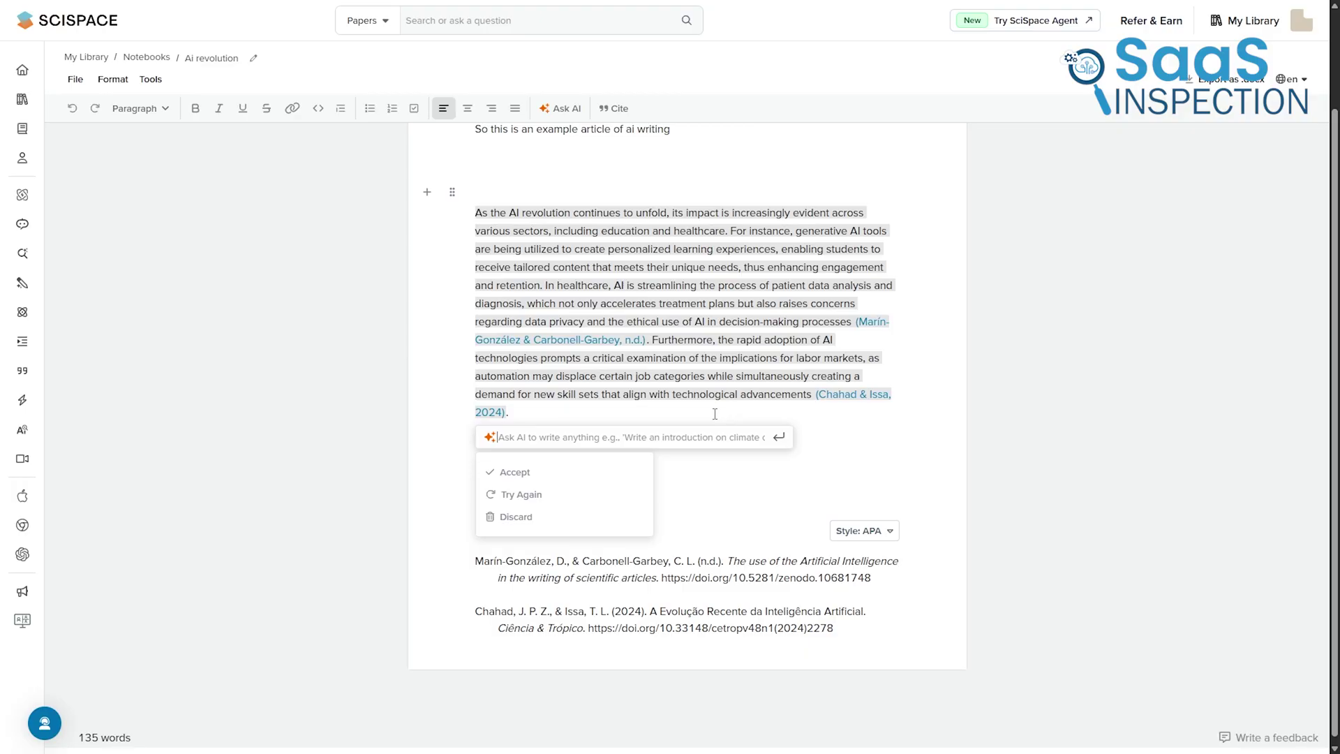
click(517, 479)
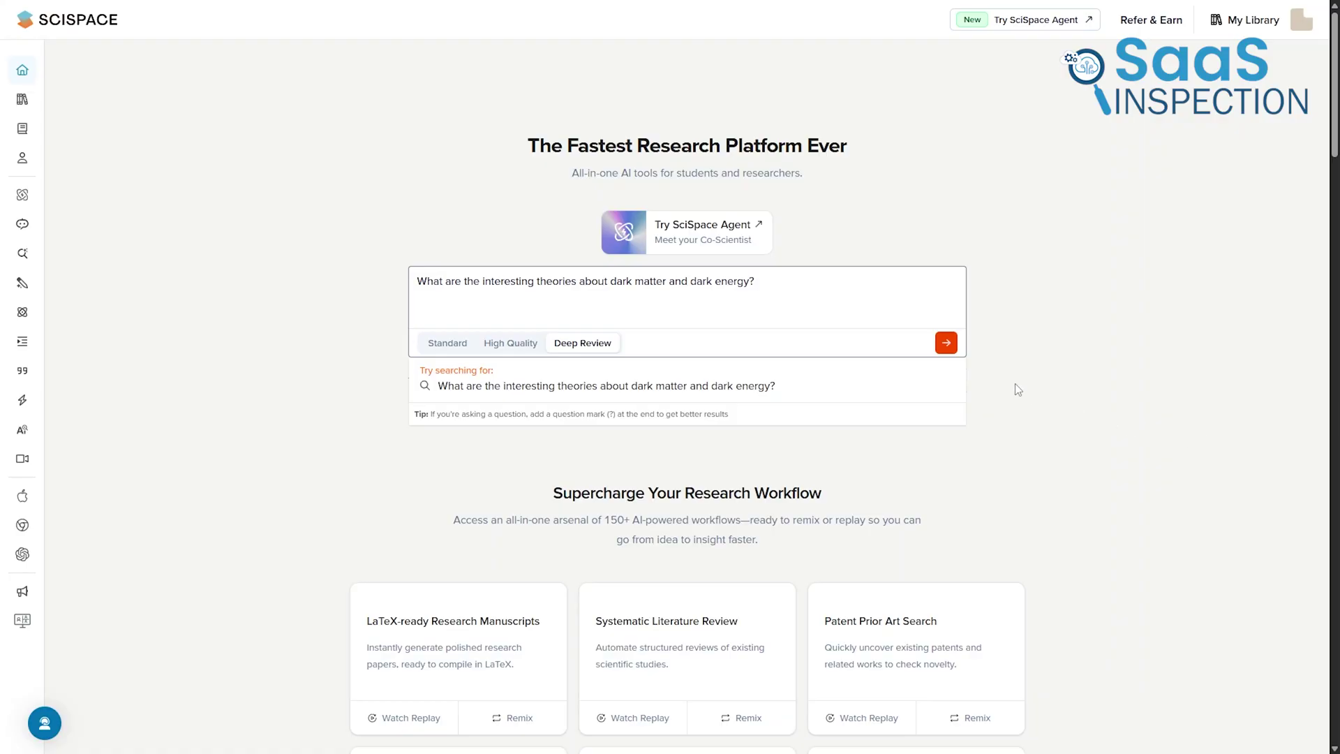
Submit the dark matter theories question in Deep Review and scroll through the report and papers
click(947, 343)
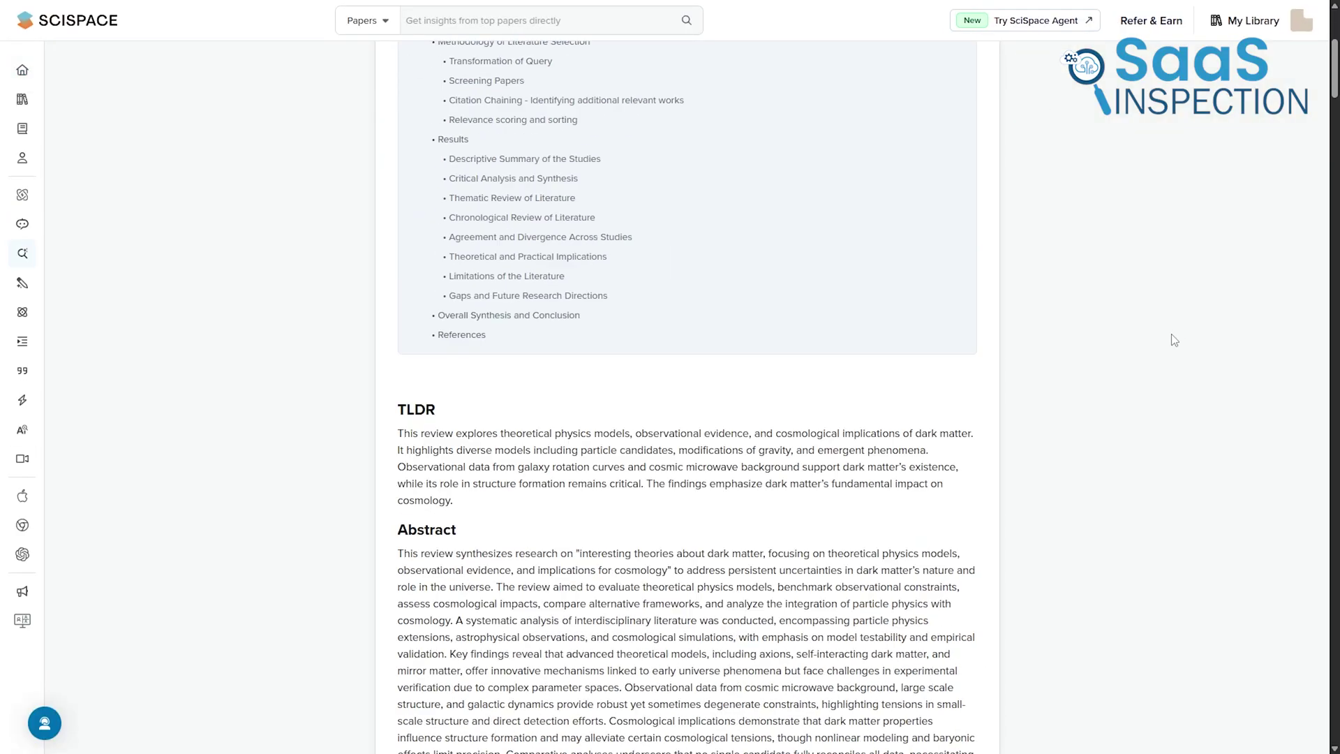
scroll(1033, 377, down, 10)
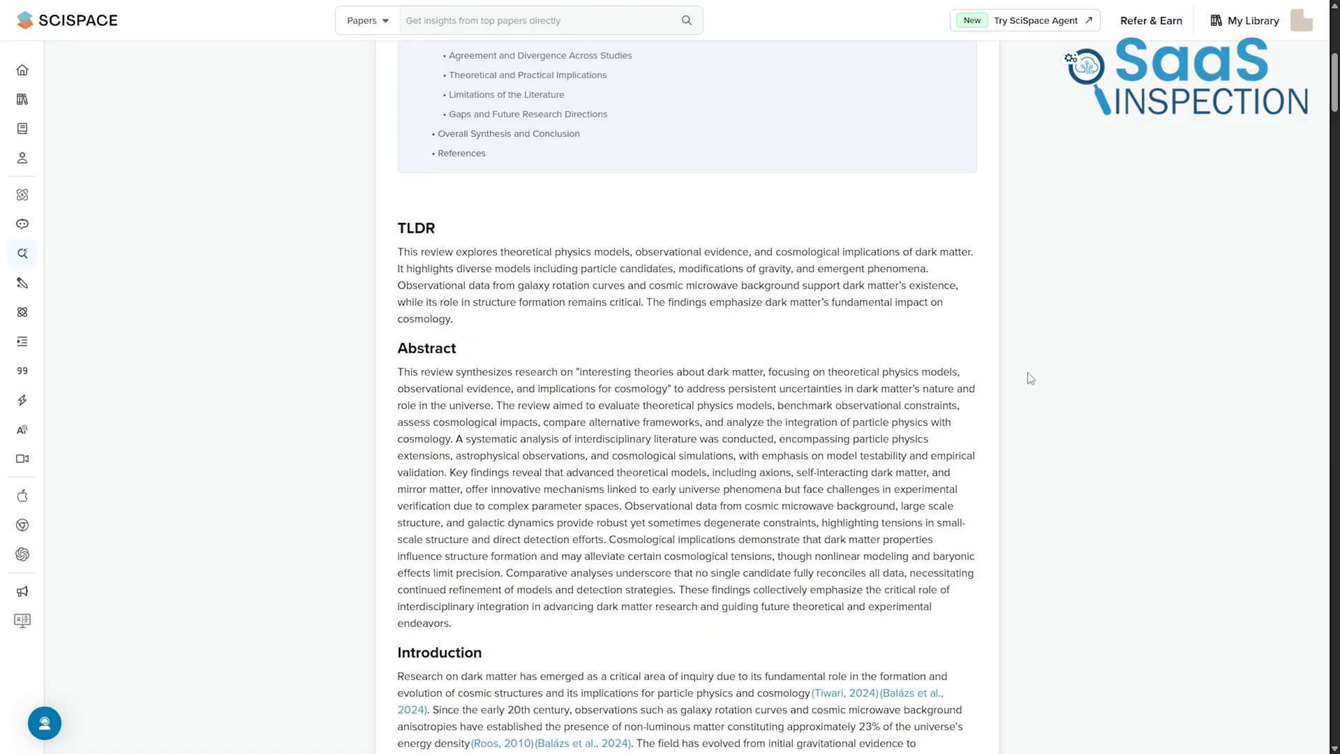
scroll(1002, 419, down, 2)
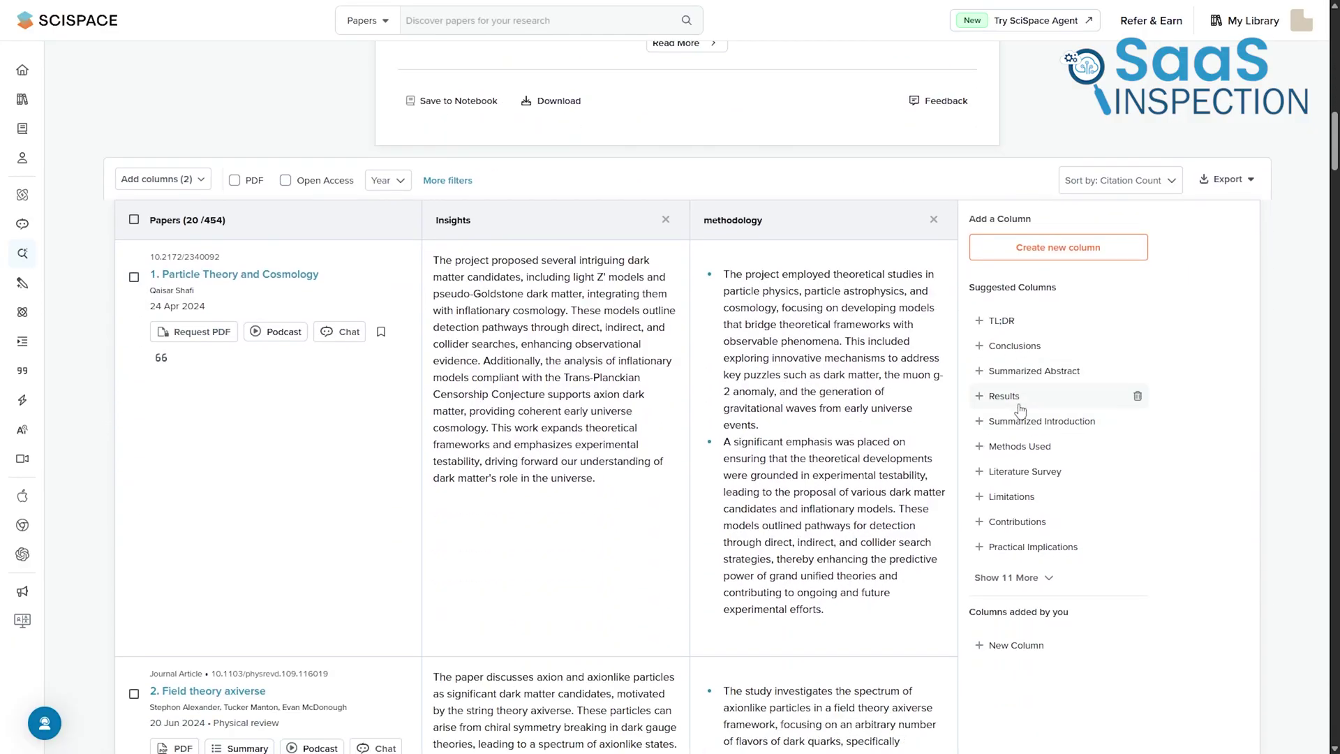
scroll(1019, 409, down, 5)
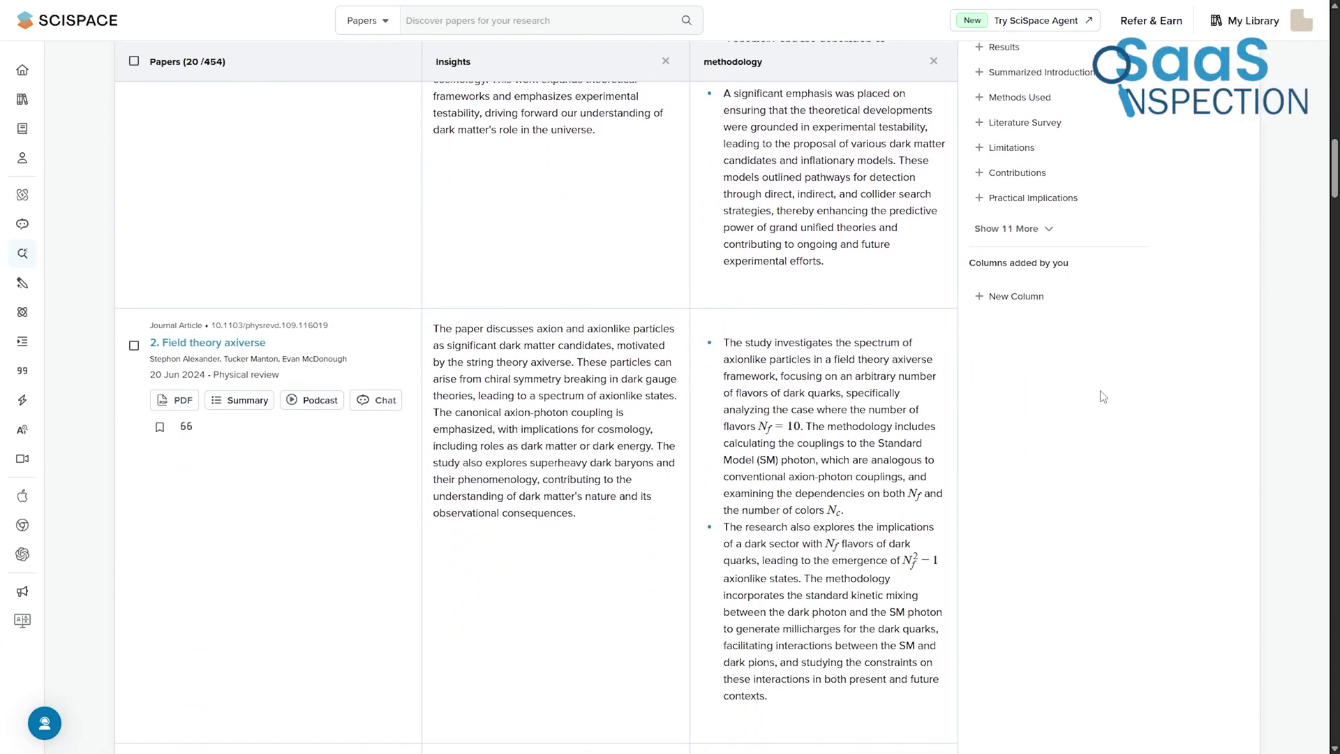
scroll(1102, 396, down, 9)
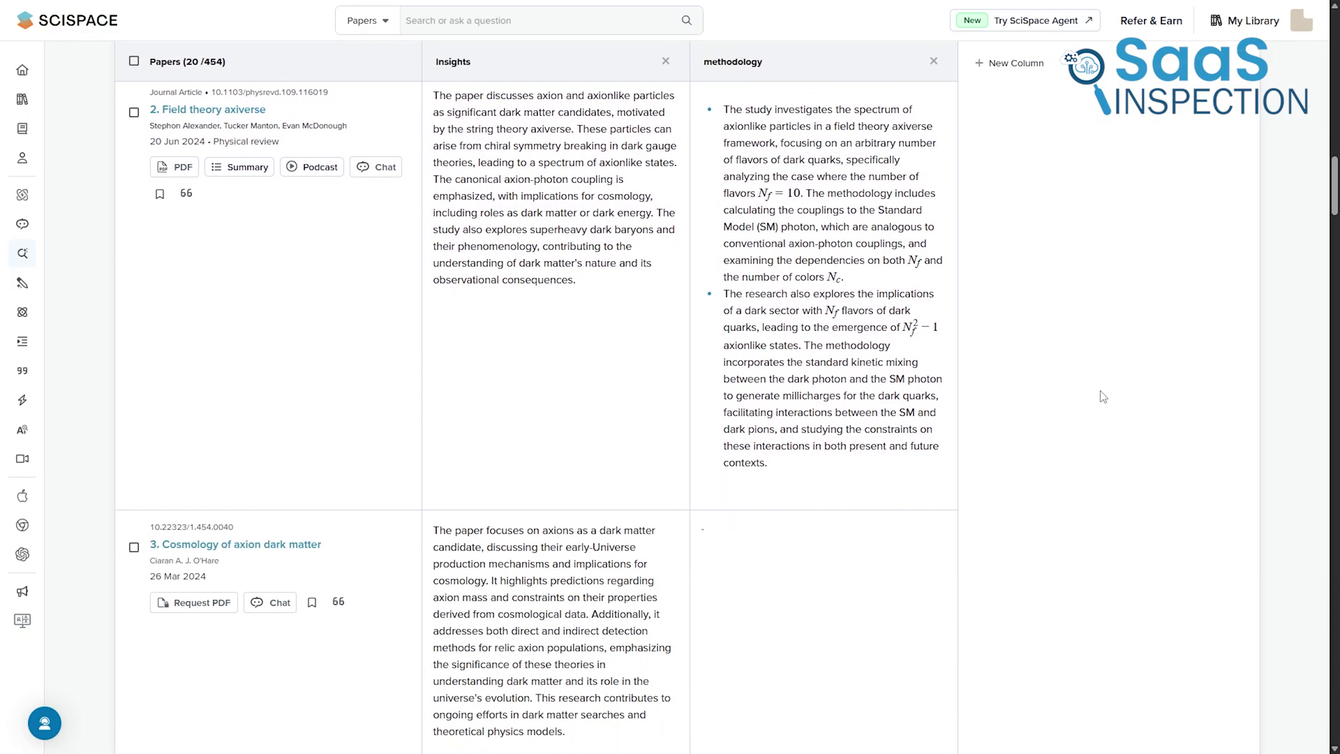
scroll(1102, 396, down, 8)
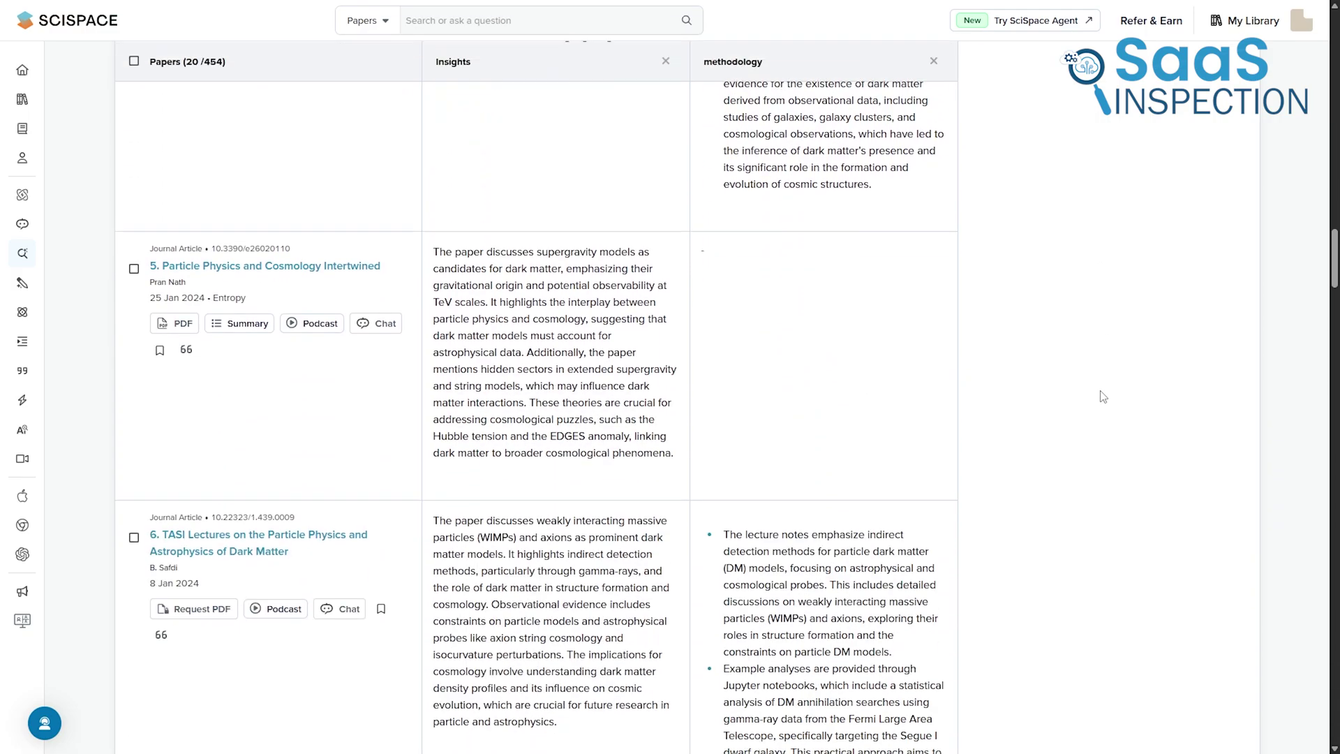
scroll(1103, 396, down, 8)
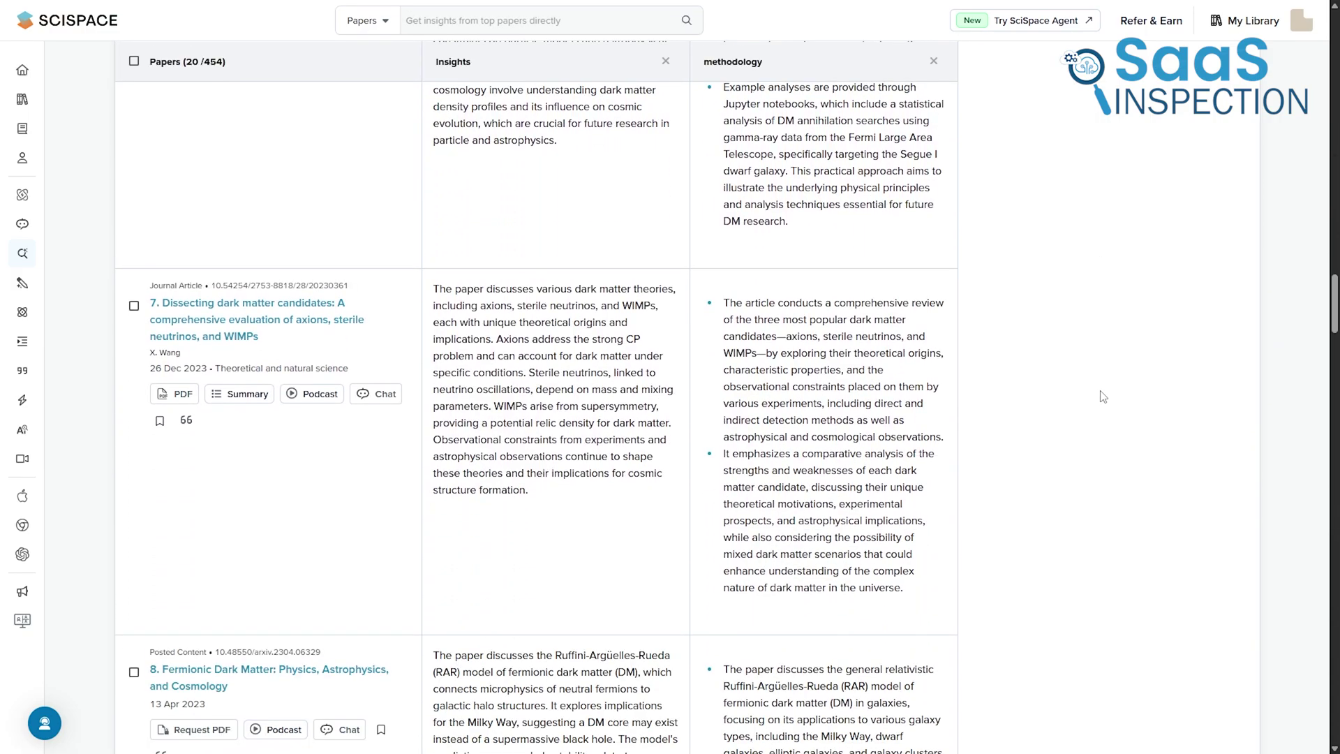
scroll(1102, 397, down, 8)
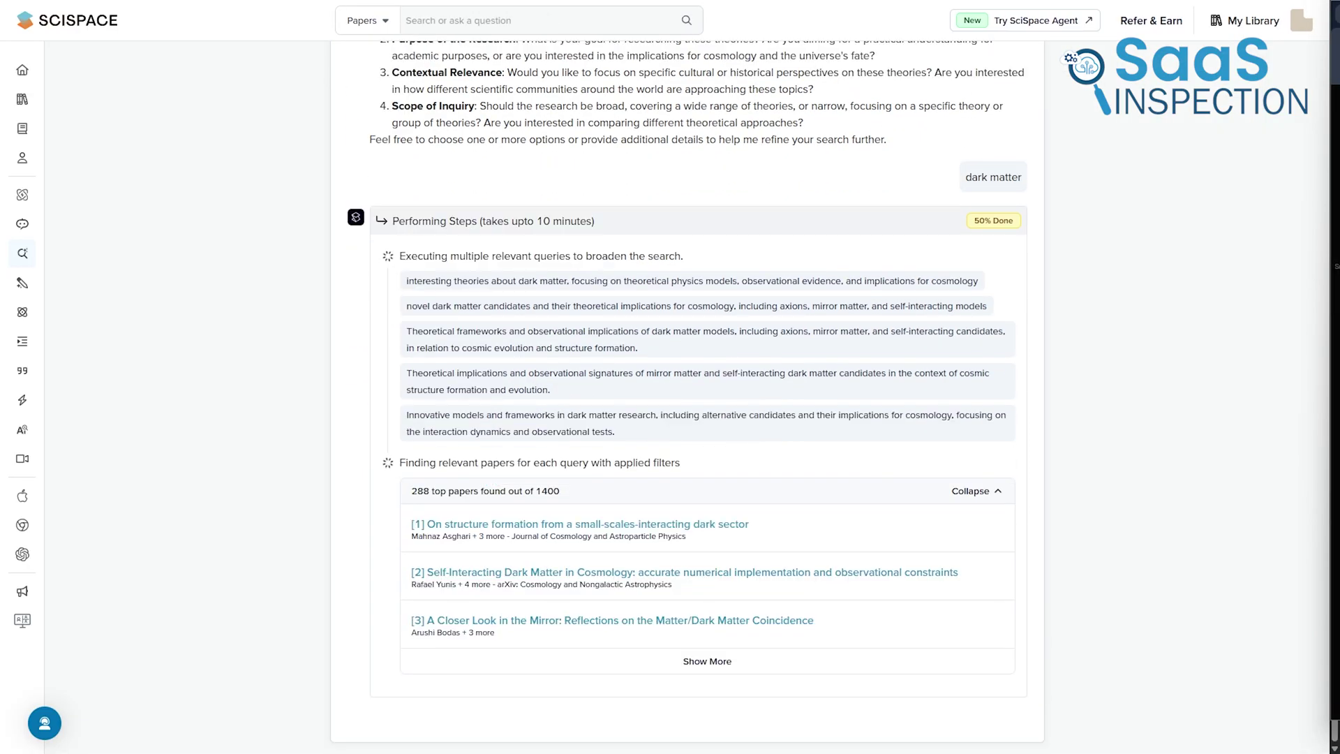
Start a new literature search and add a custom 'methodology' column to the results
click(23, 254)
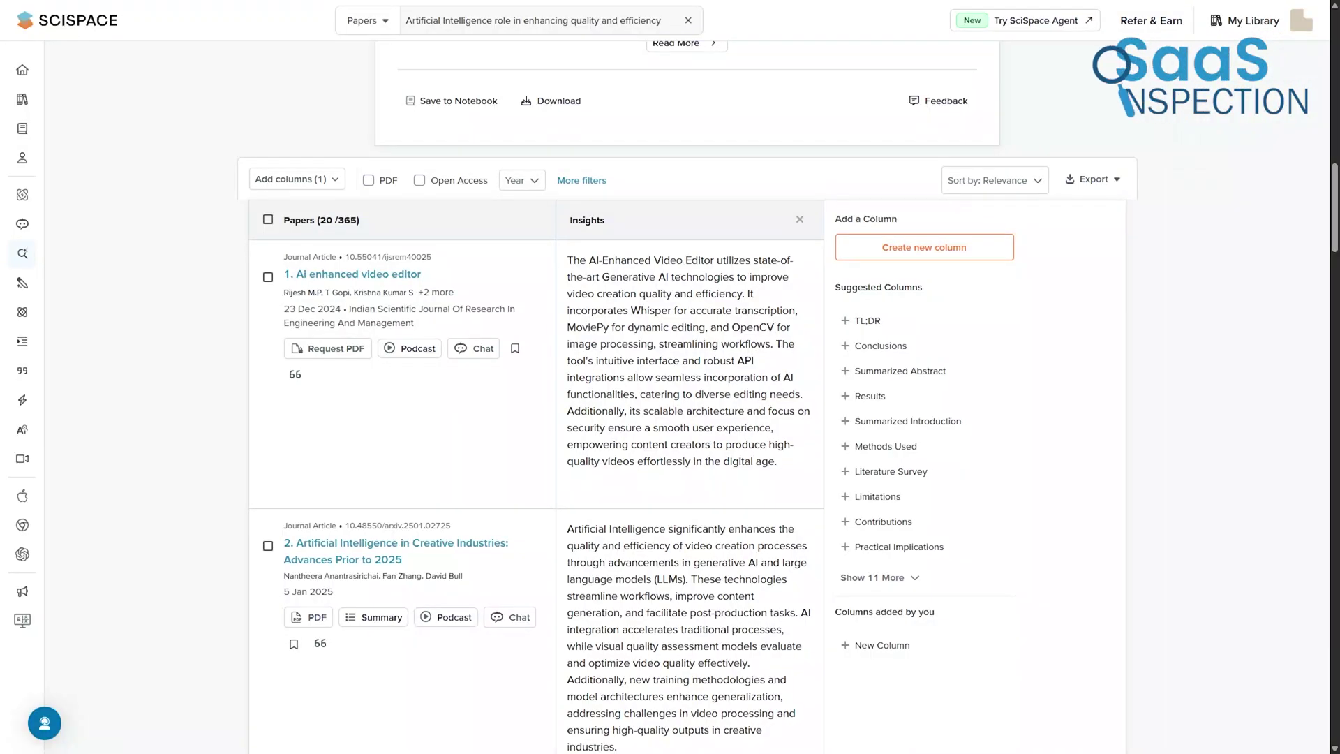
click(879, 248)
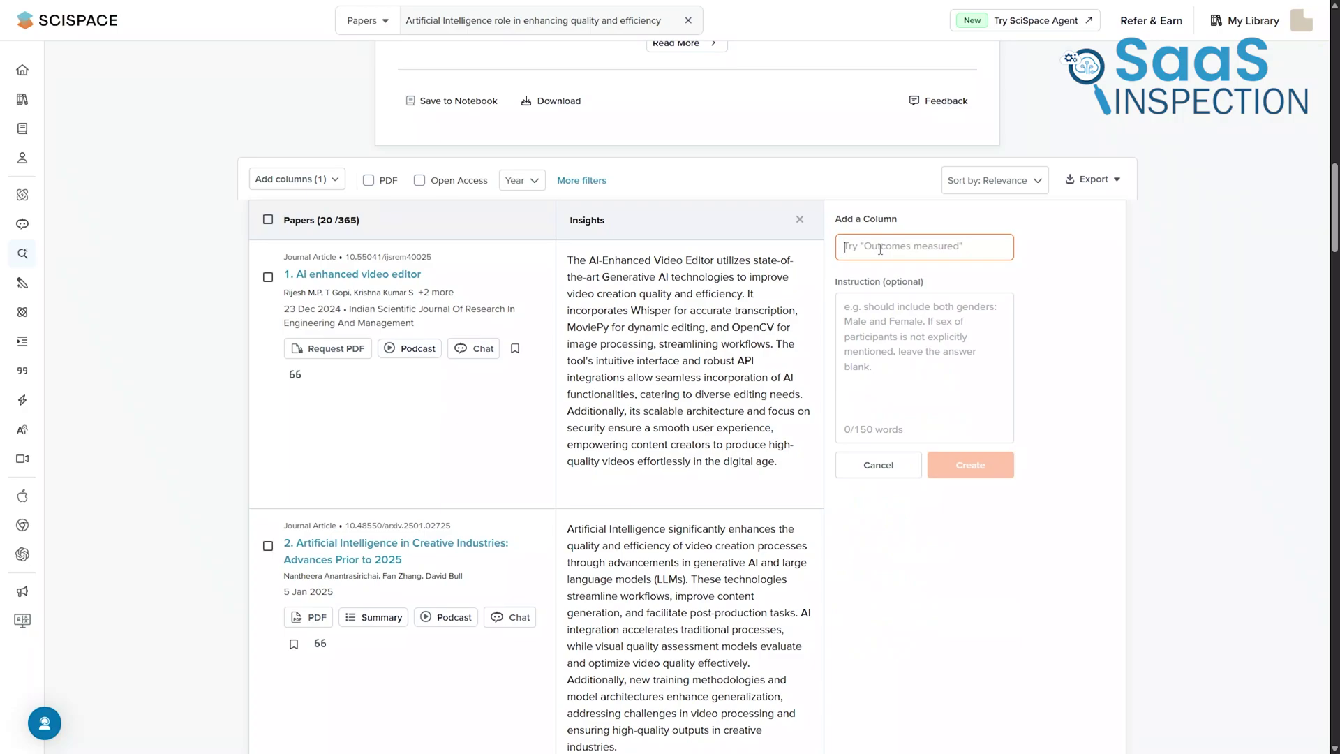
text(methodology)
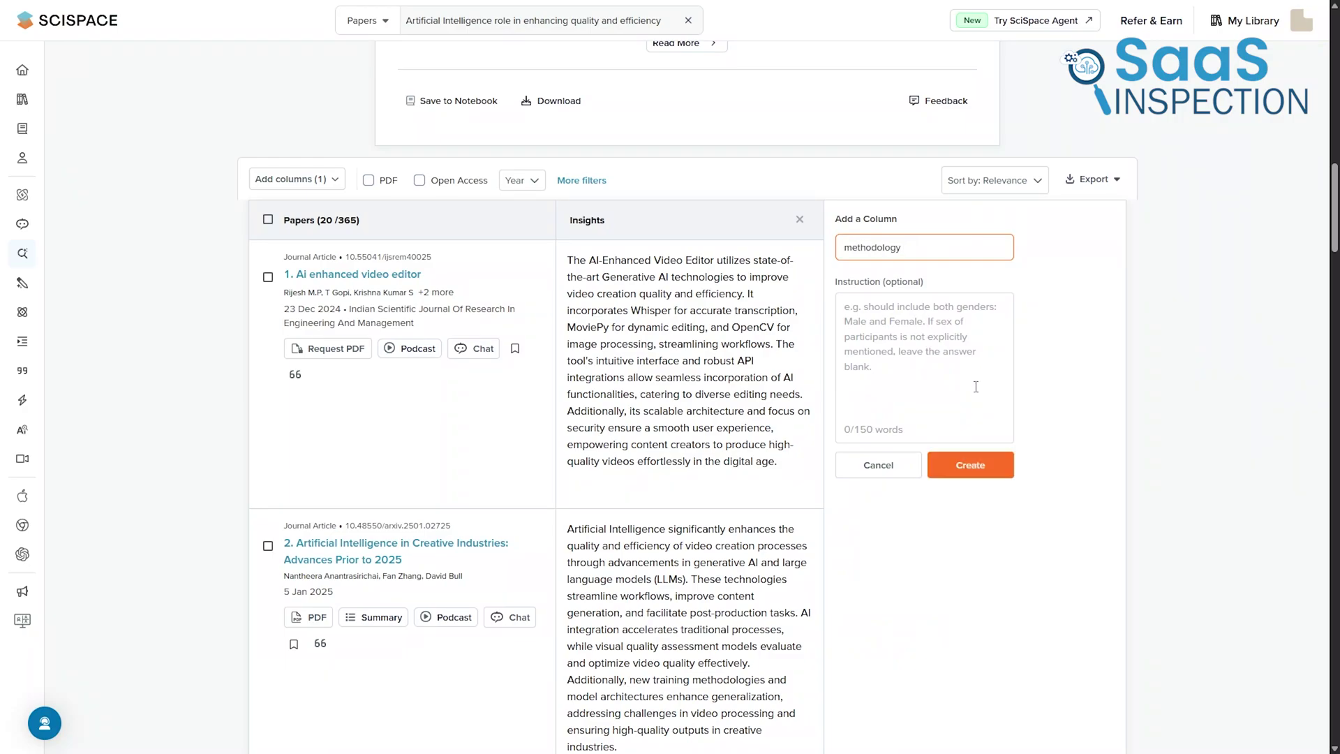
click(961, 468)
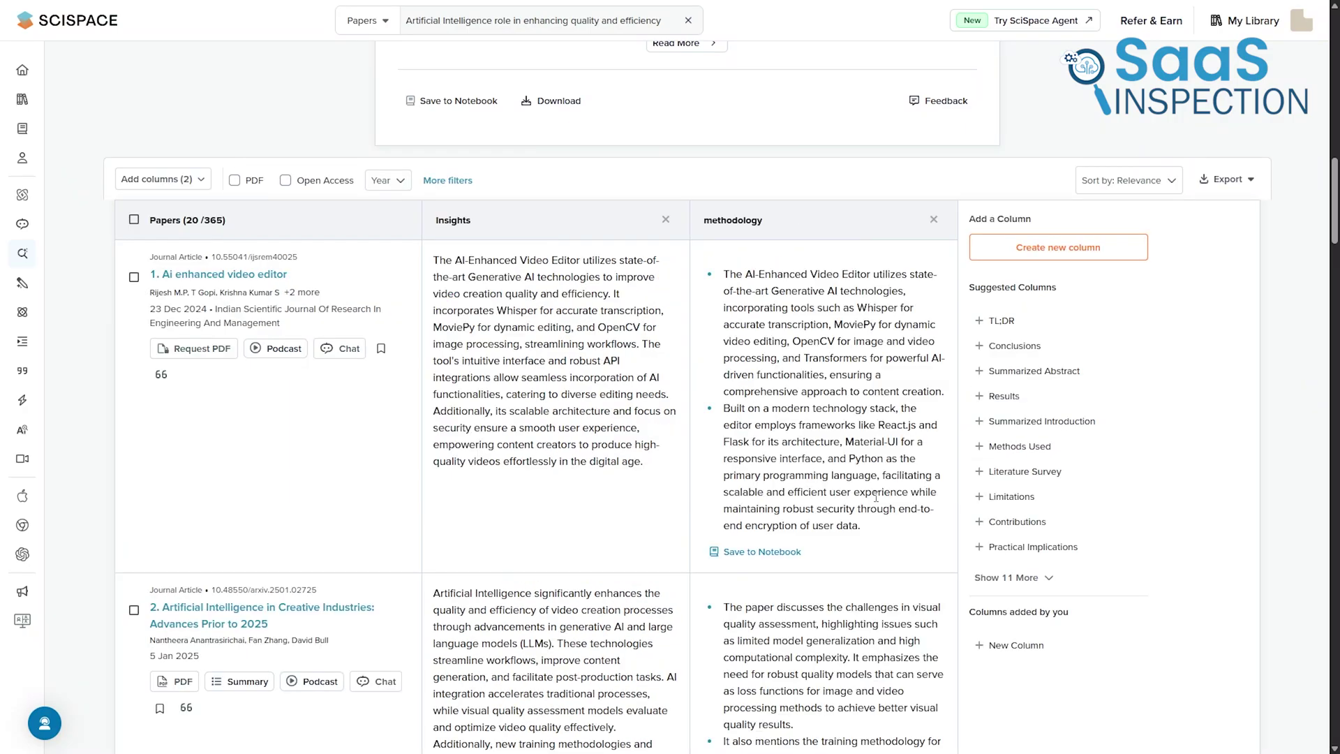
scroll(875, 496, up, 1)
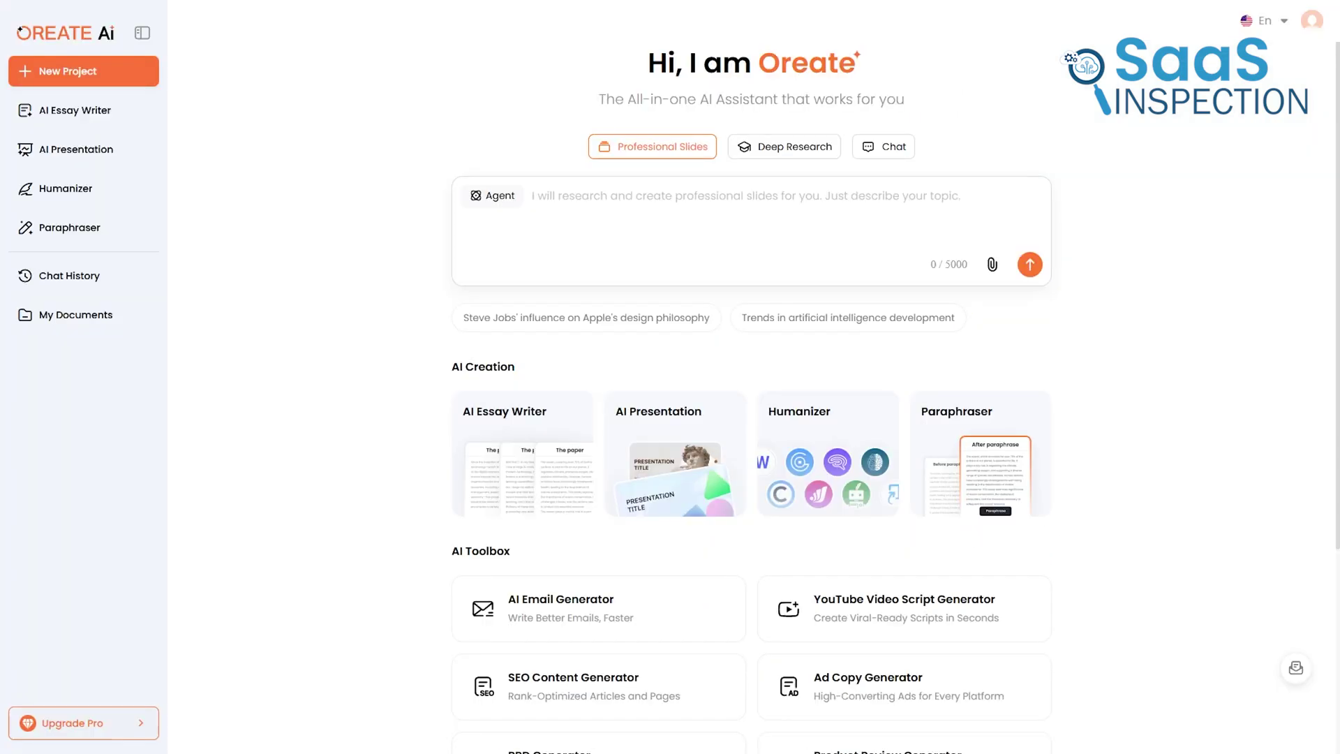
Submit the pasted renewable energy topic in Deep Research mode
click(789, 149)
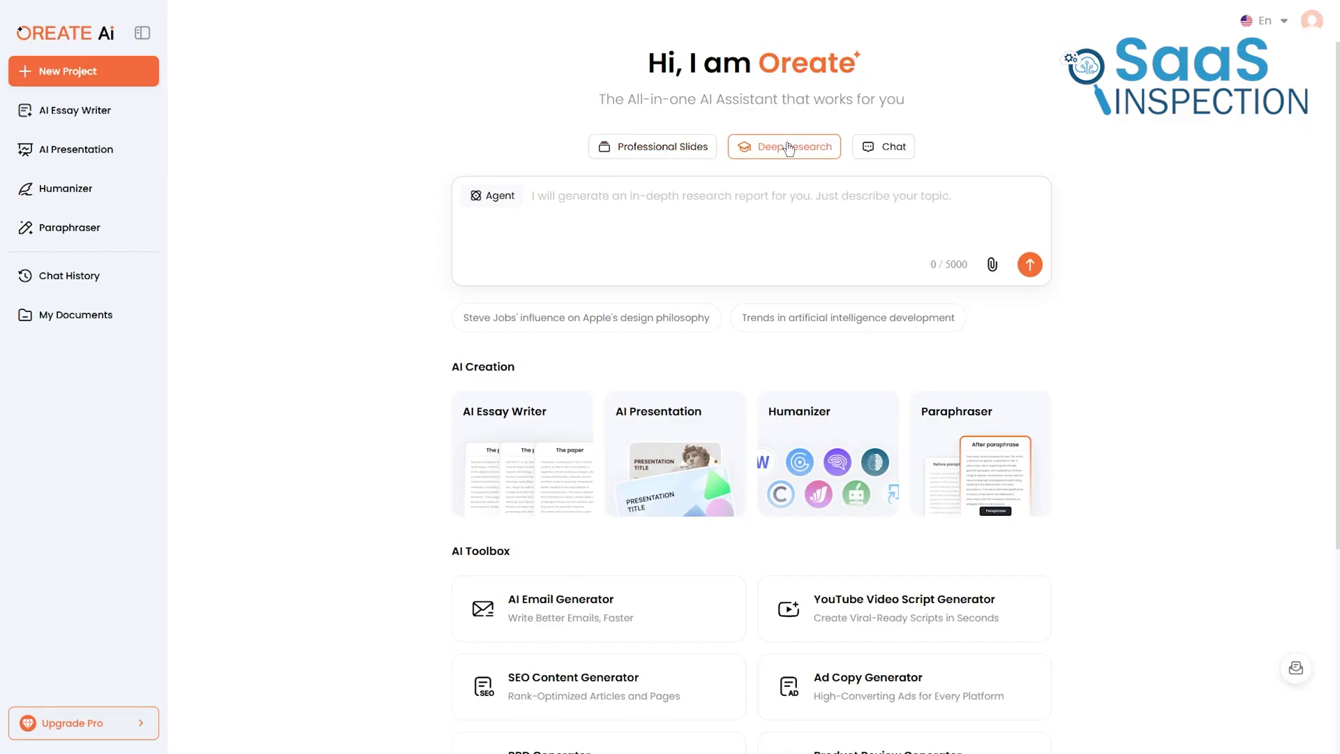
click(787, 194)
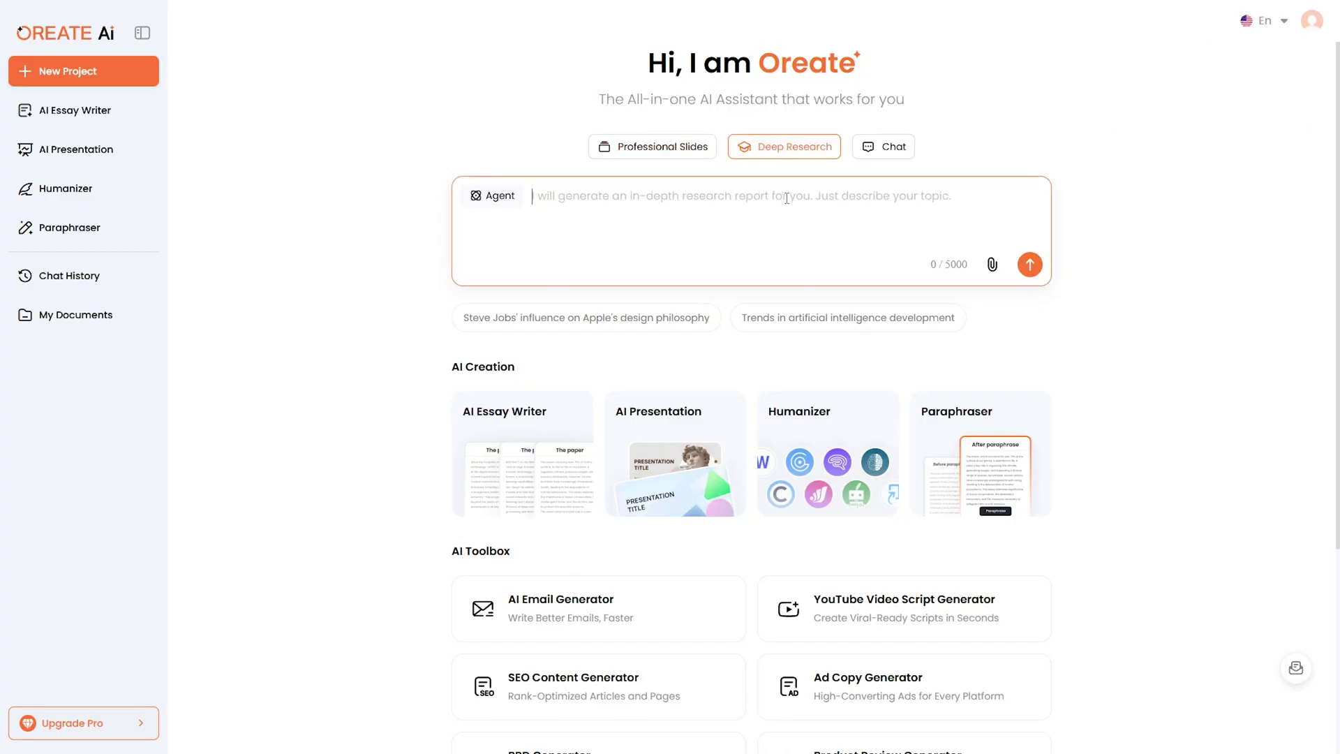
text(The impact of renewable energy on the global economy.)
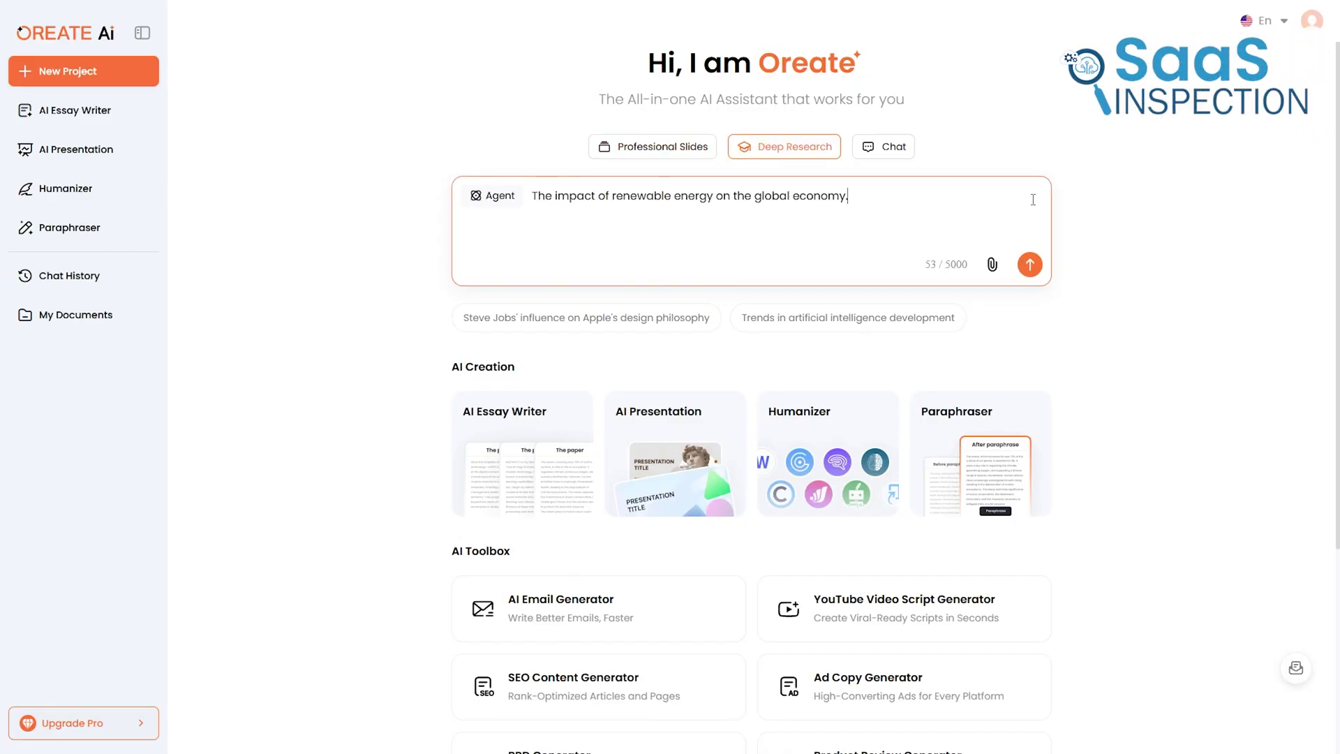
key(Return)
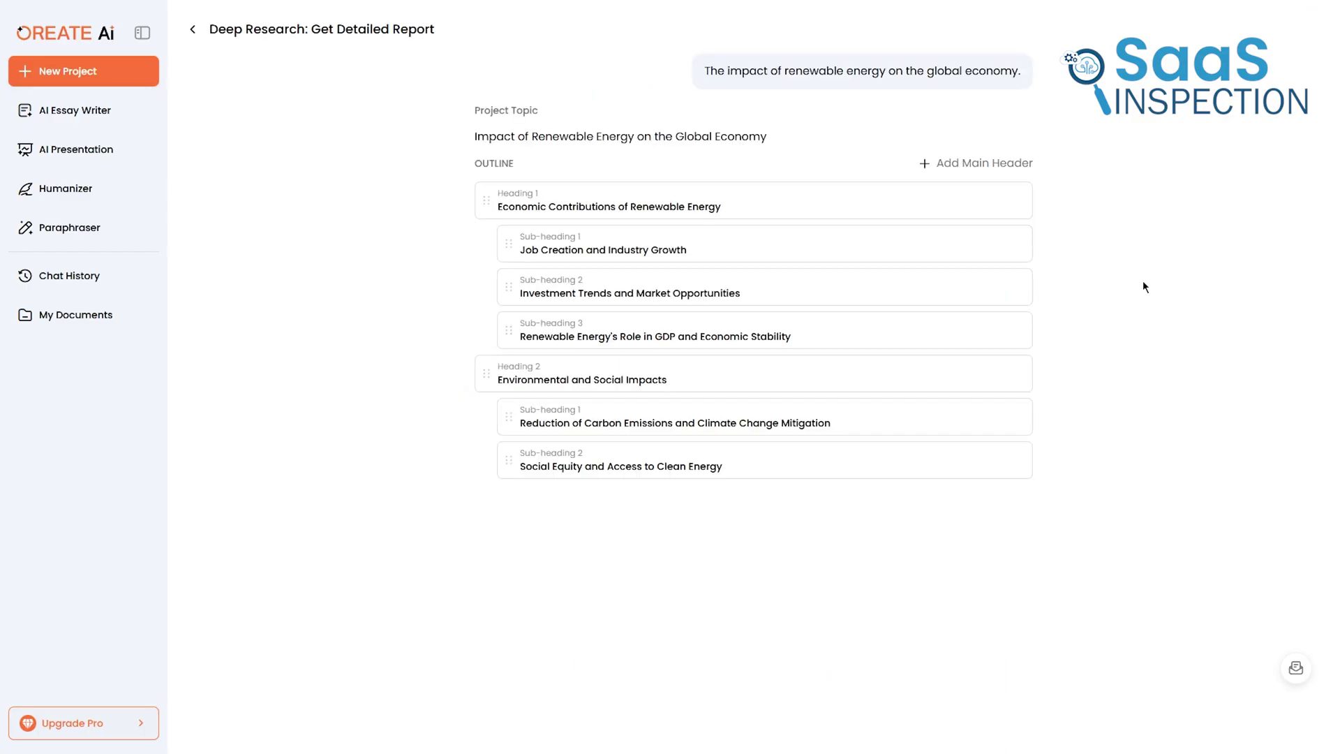
Rename the outline's third heading to 'Problems' and generate the research report
triple_click(771, 485)
text(Problems)
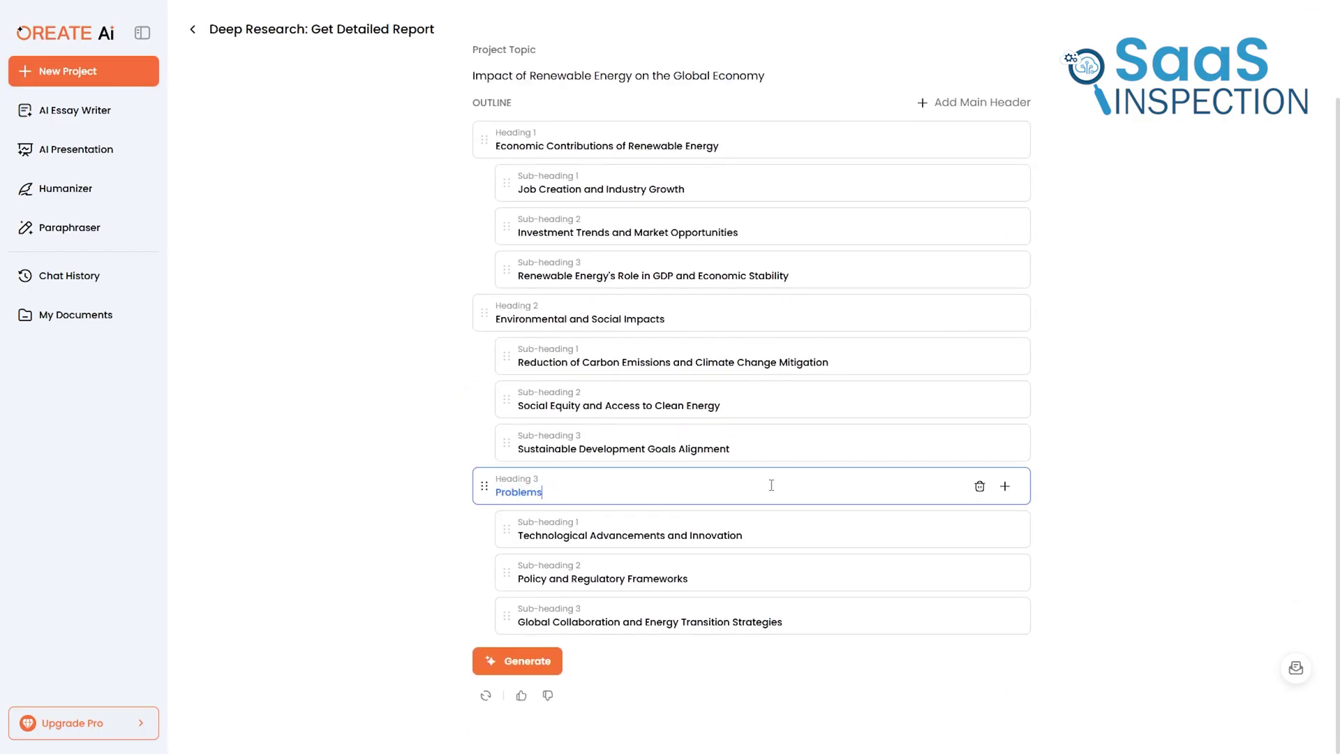
click(609, 652)
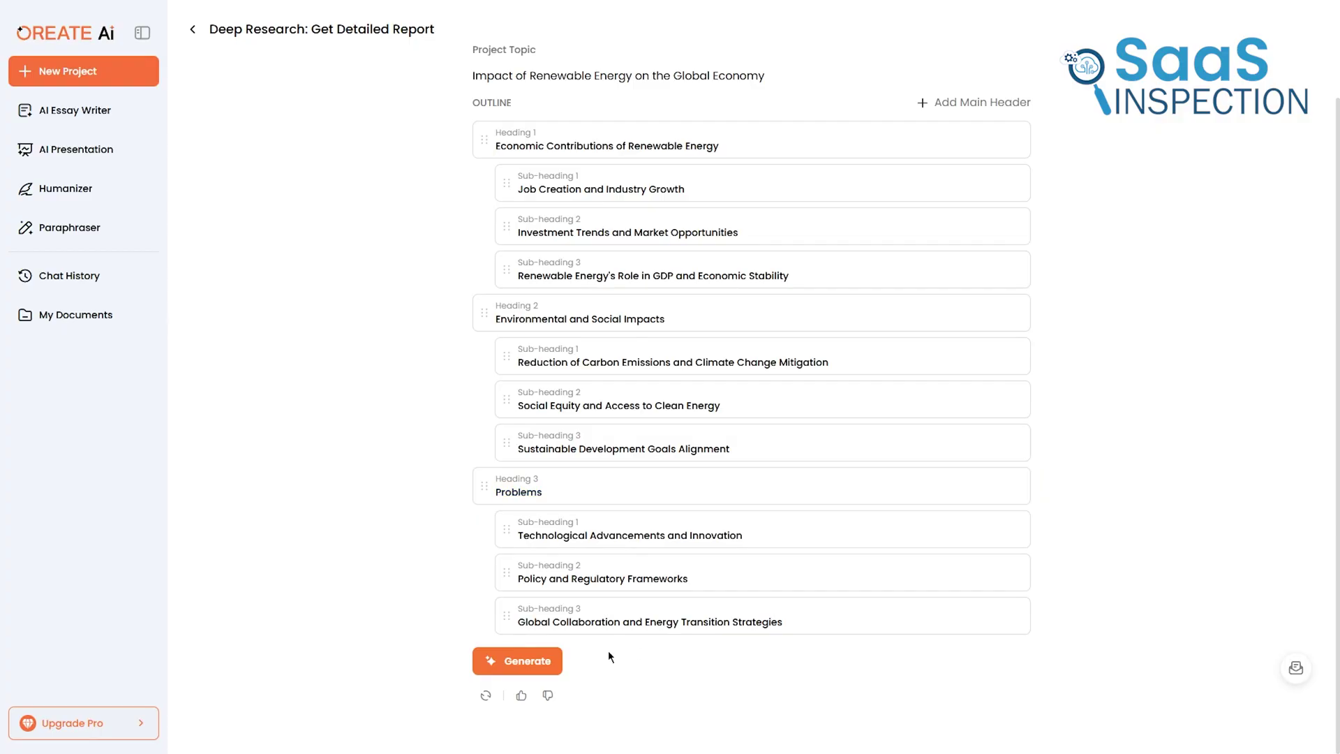
click(550, 663)
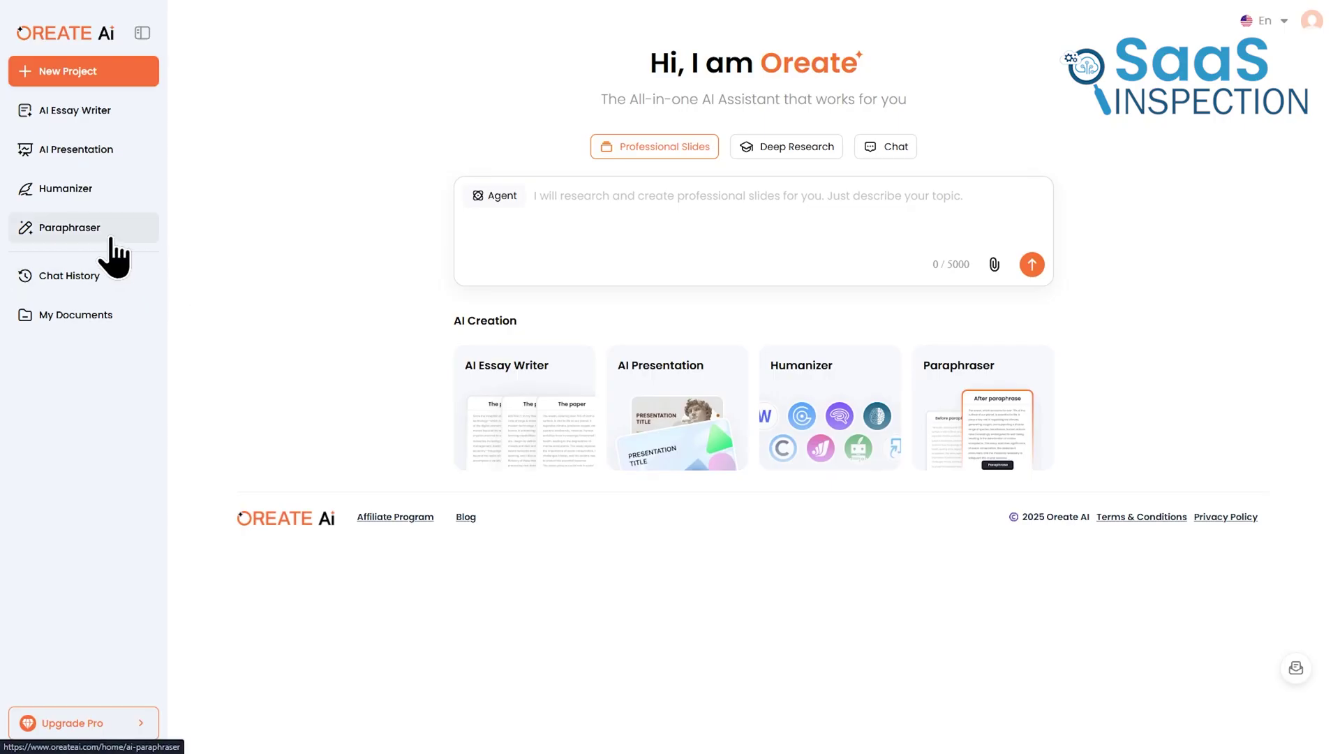
Paste the sample renewable energy paragraph into the Paraphraser and paraphrase it
click(83, 227)
click(510, 383)
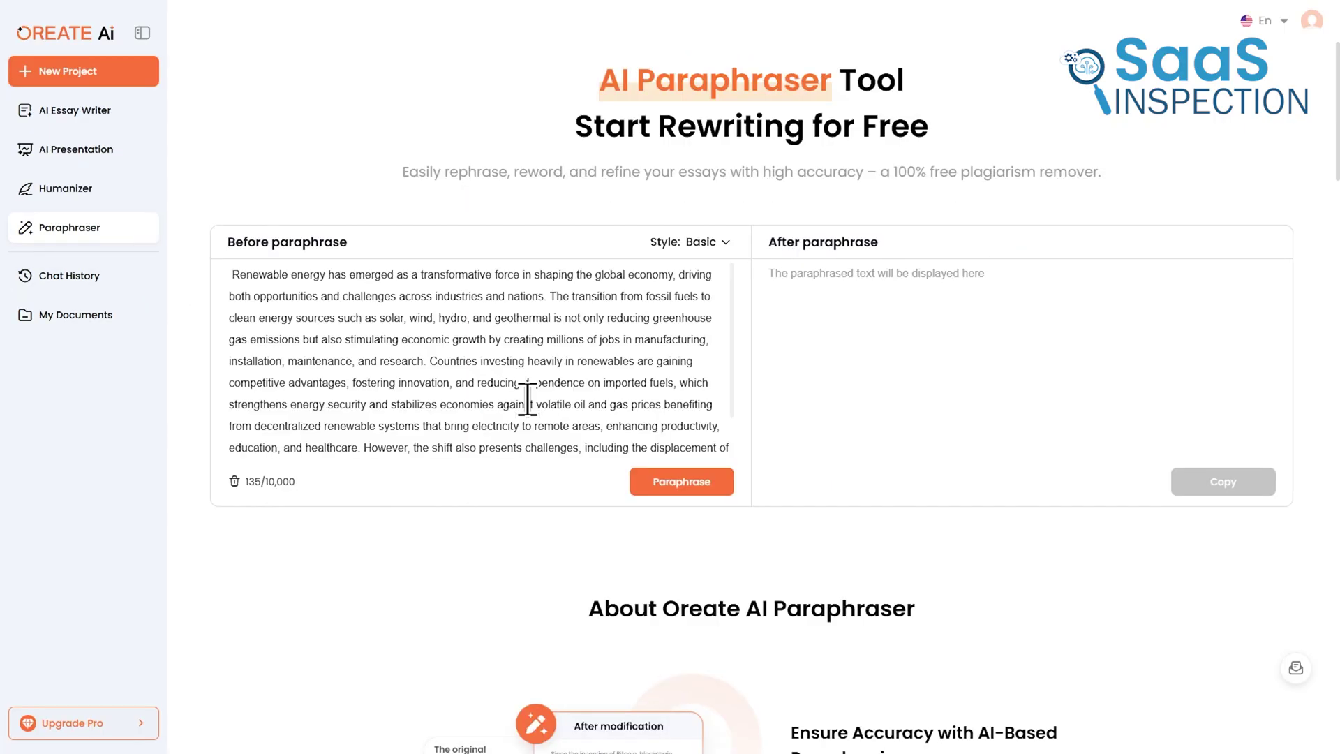
click(663, 485)
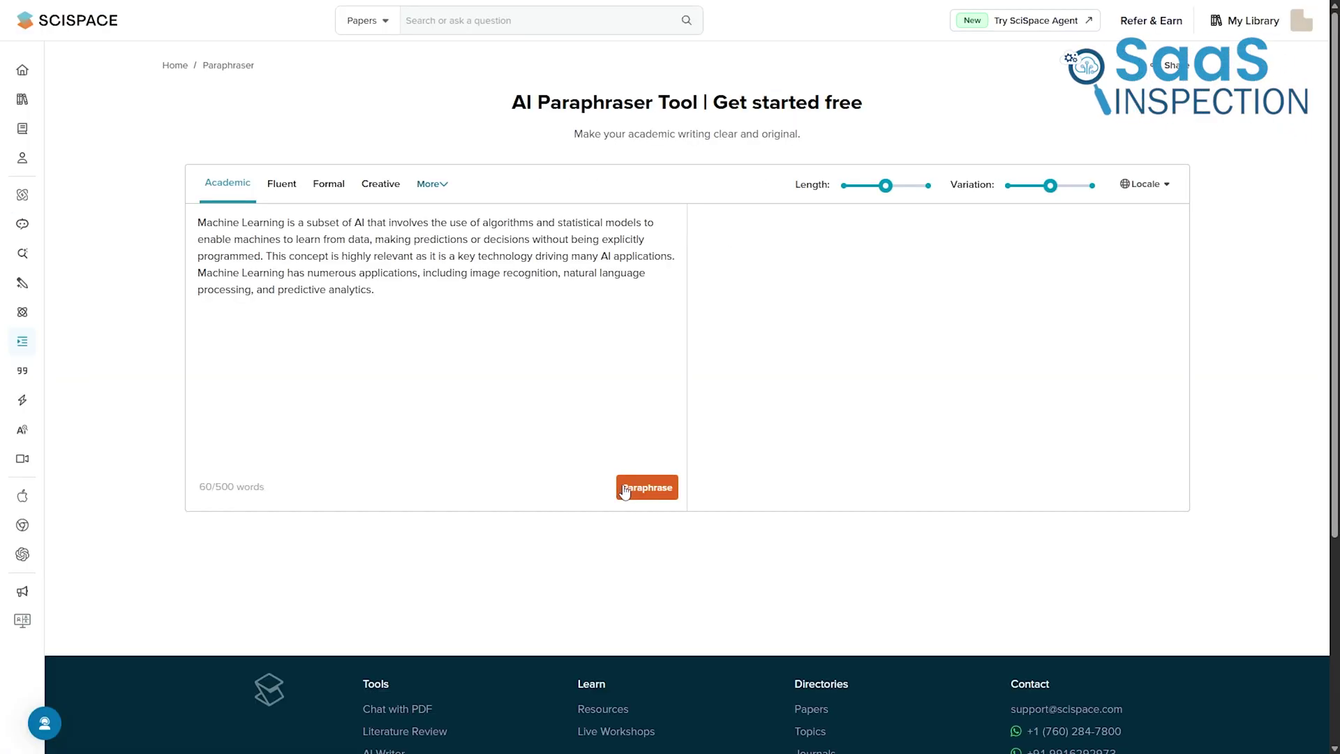
Paraphrase the machine learning paragraph, pick an extra tone, and set Length to maximum
click(625, 491)
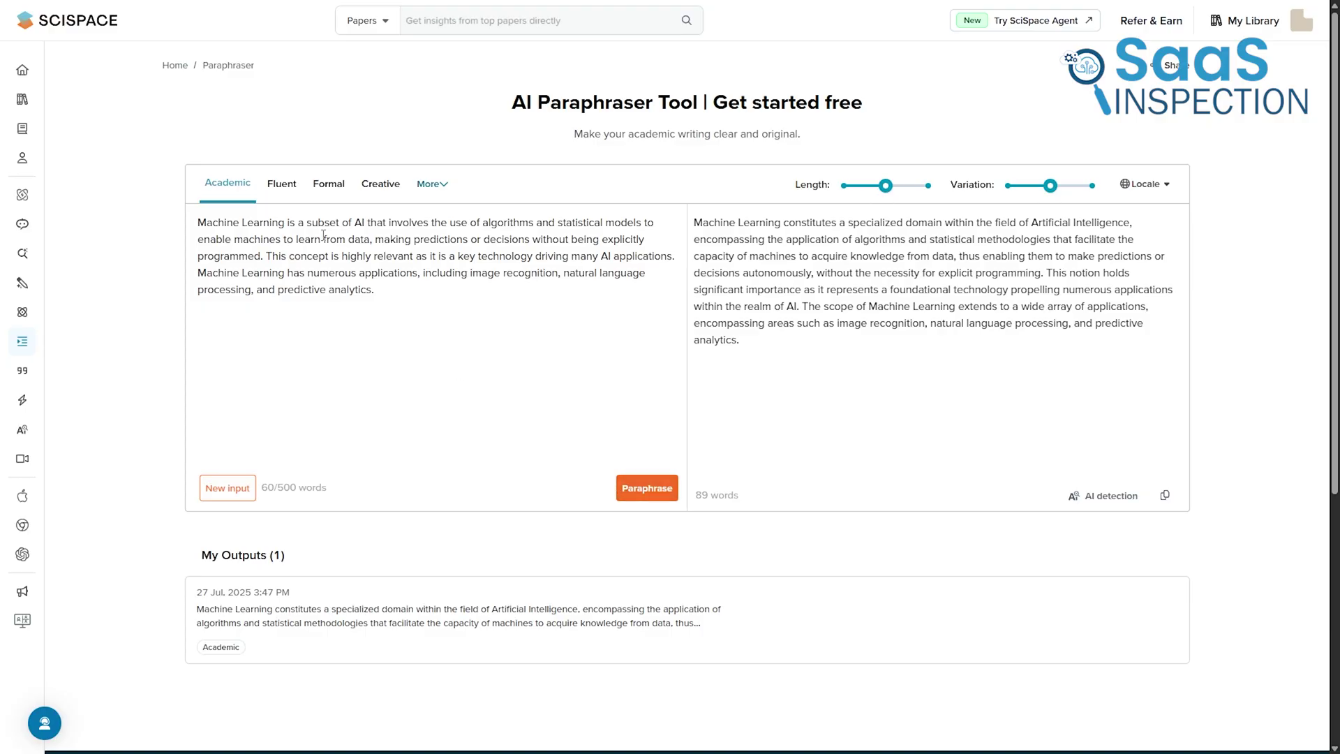
click(437, 189)
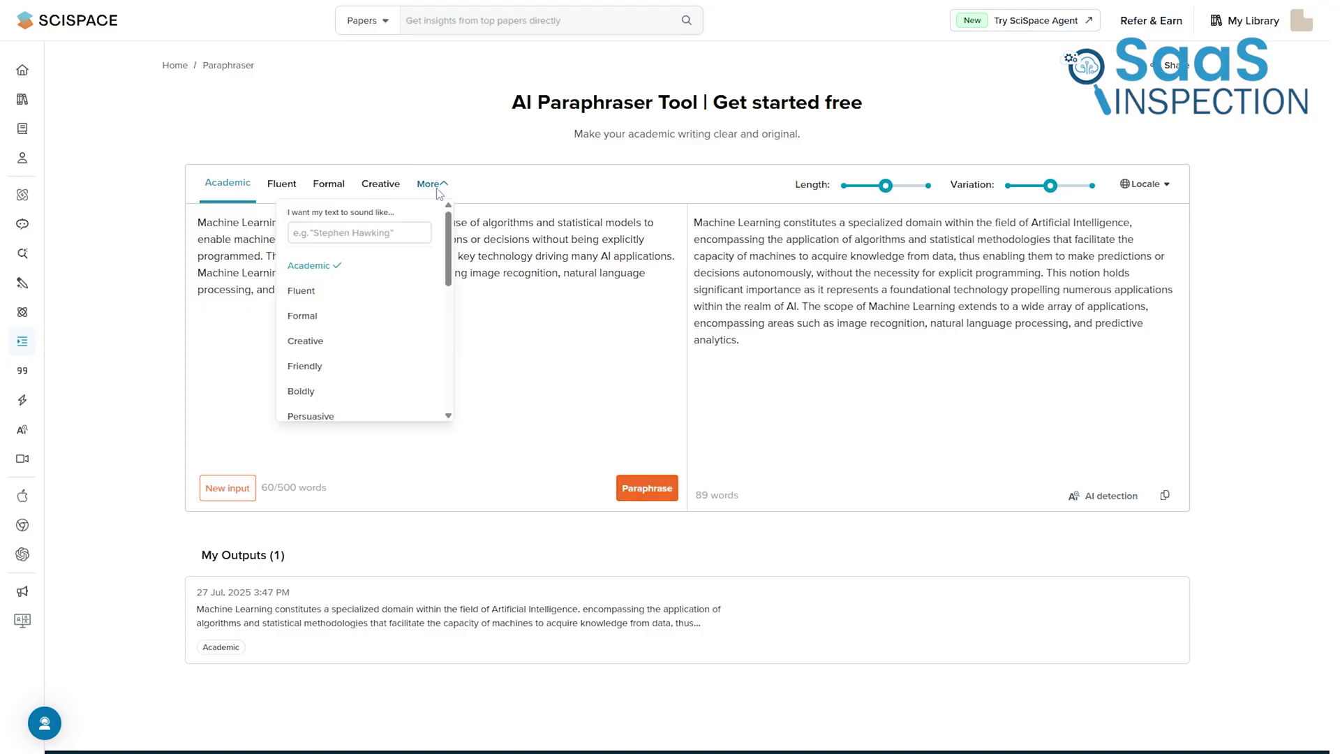
scroll(367, 347, down, 2)
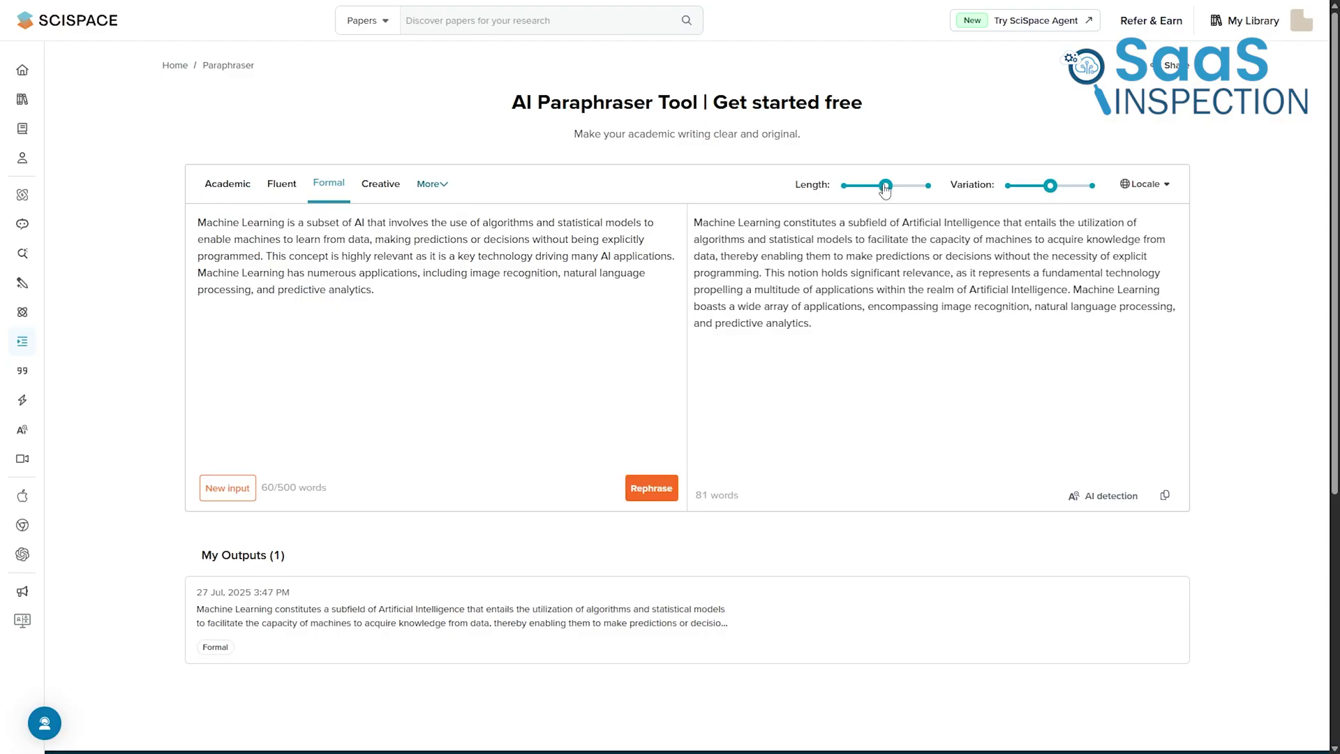
drag(884, 190, 920, 189)
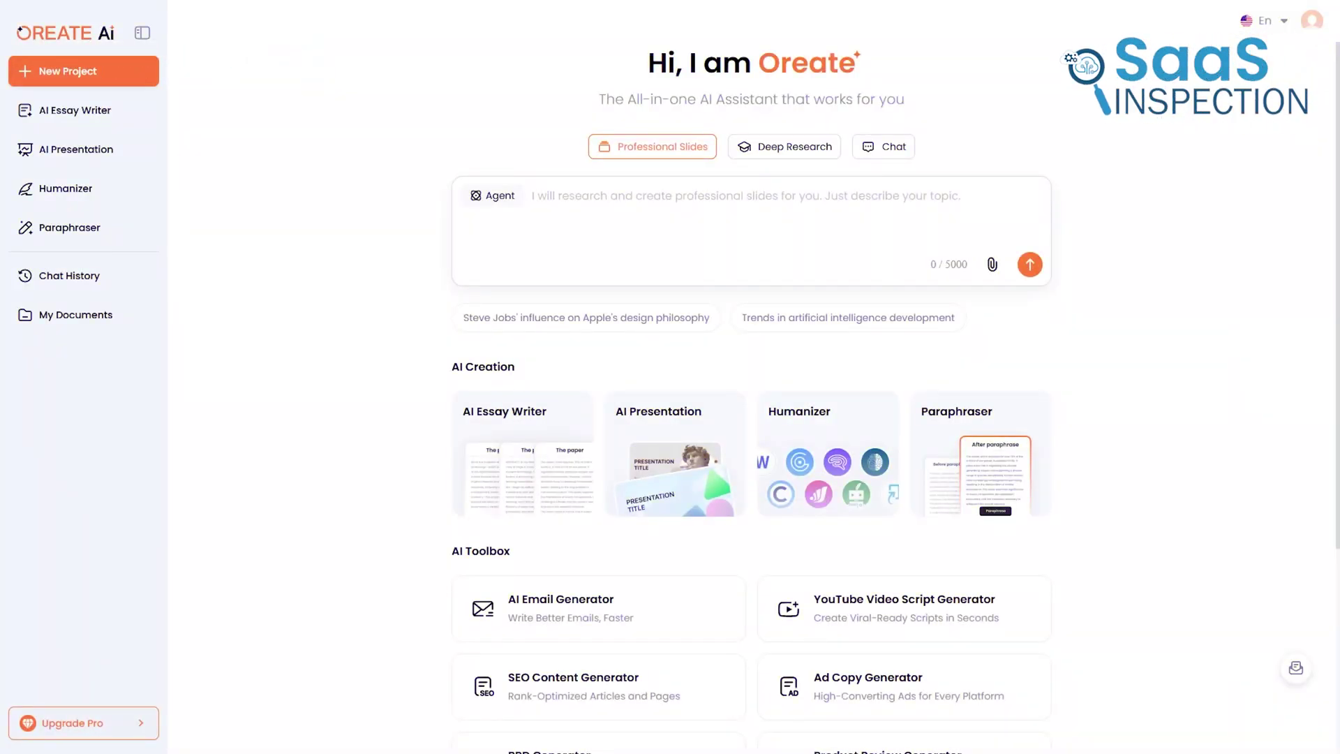
Generate an AI presentation on renewable energy's impact on the global economy
click(125, 148)
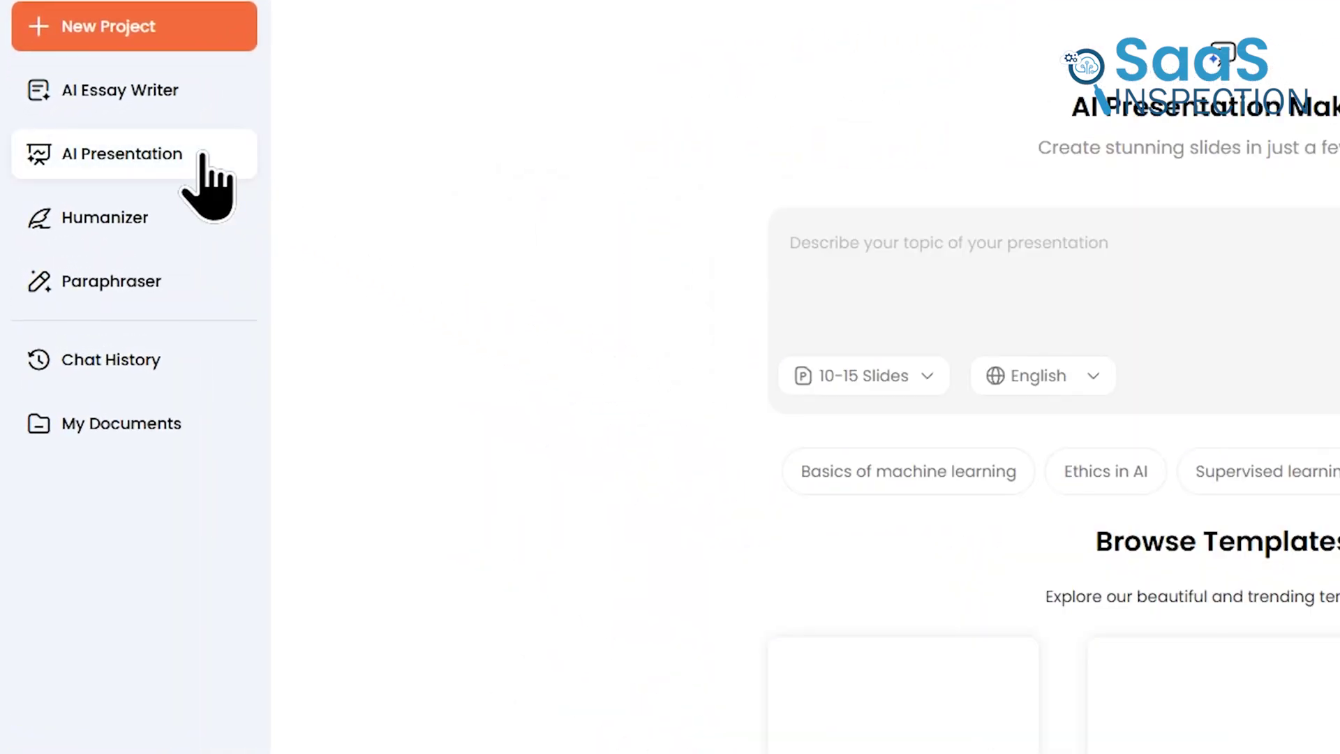
click(939, 238)
text(The impact of renewable energy on the global economy.)
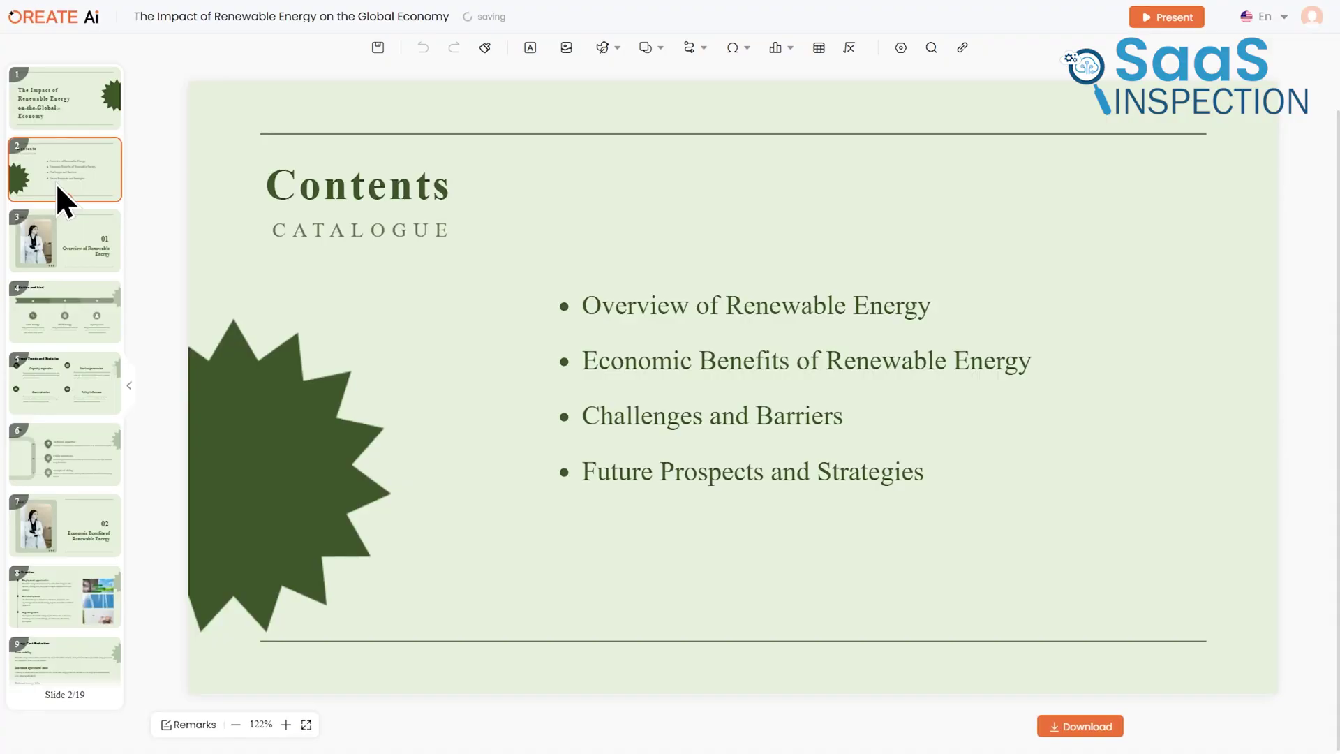
Browse the generated 19-slide deck, viewing slides 3, 4, 5 and onward
click(81, 240)
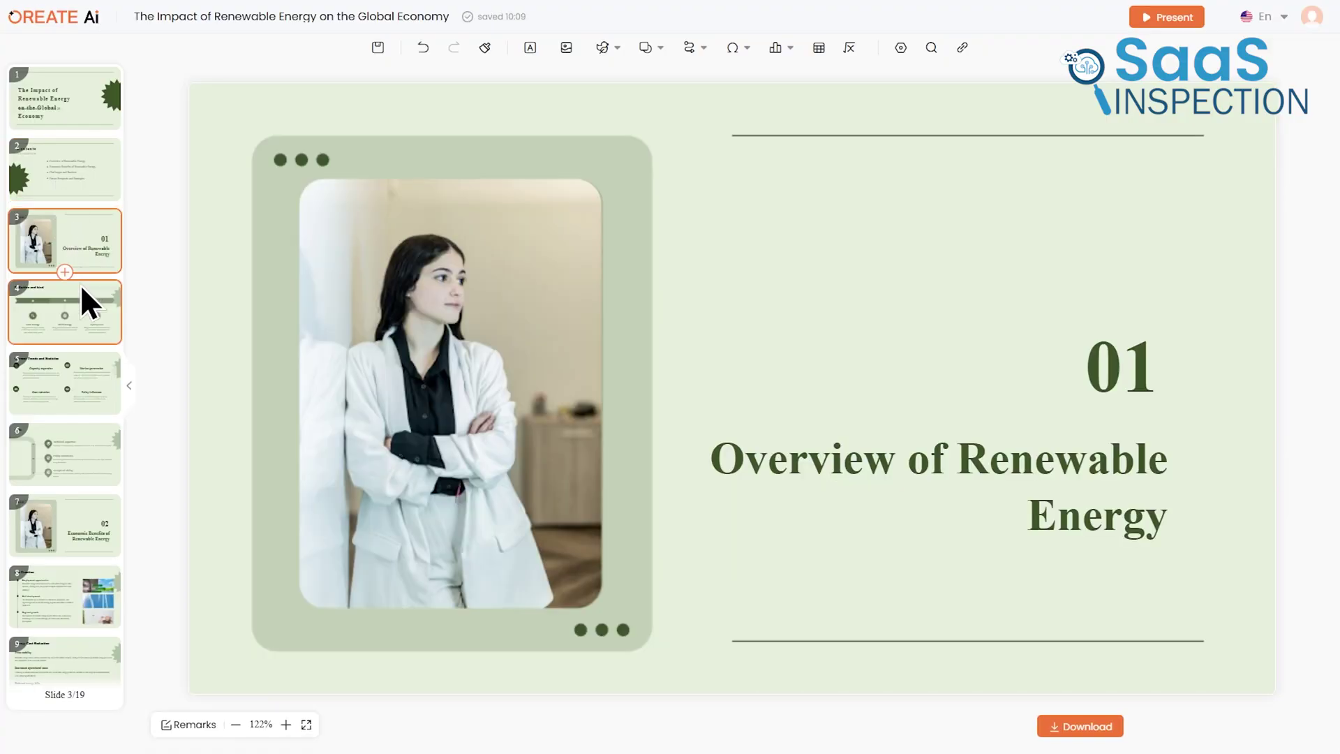
click(77, 318)
click(58, 374)
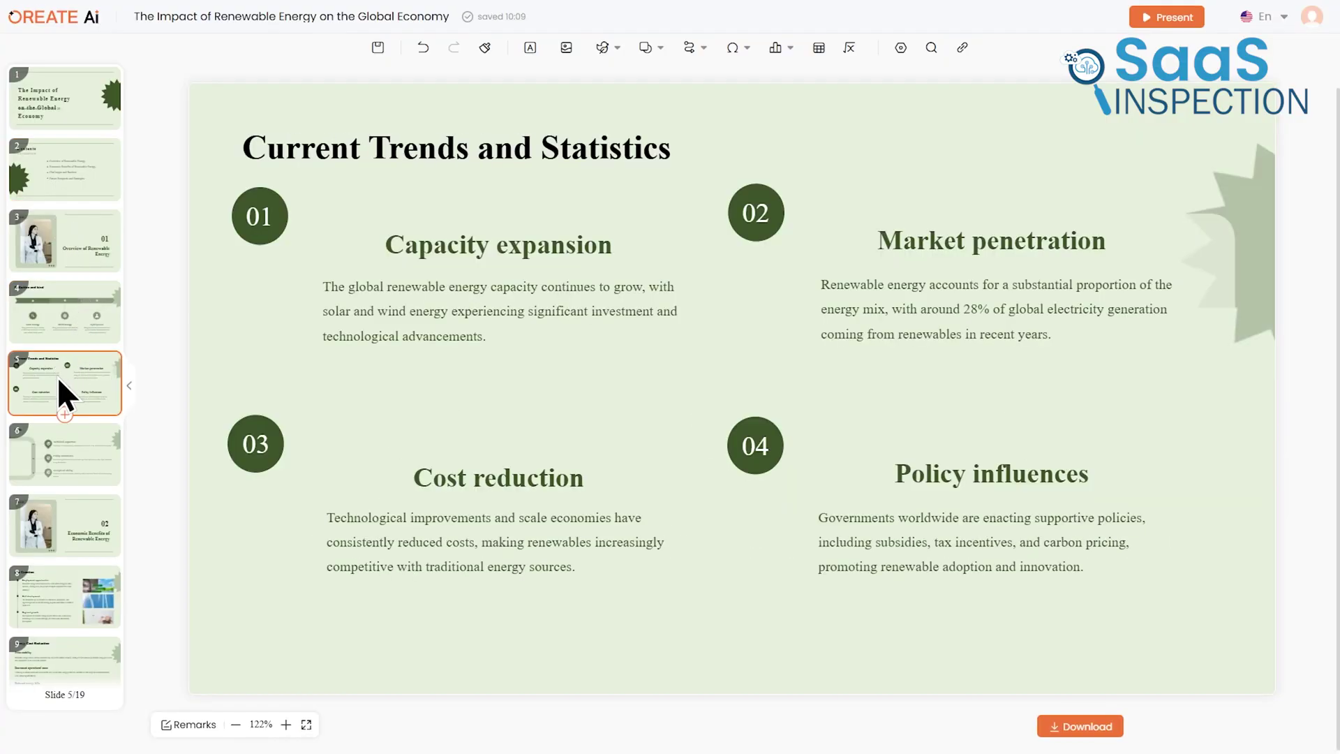
key(Down)
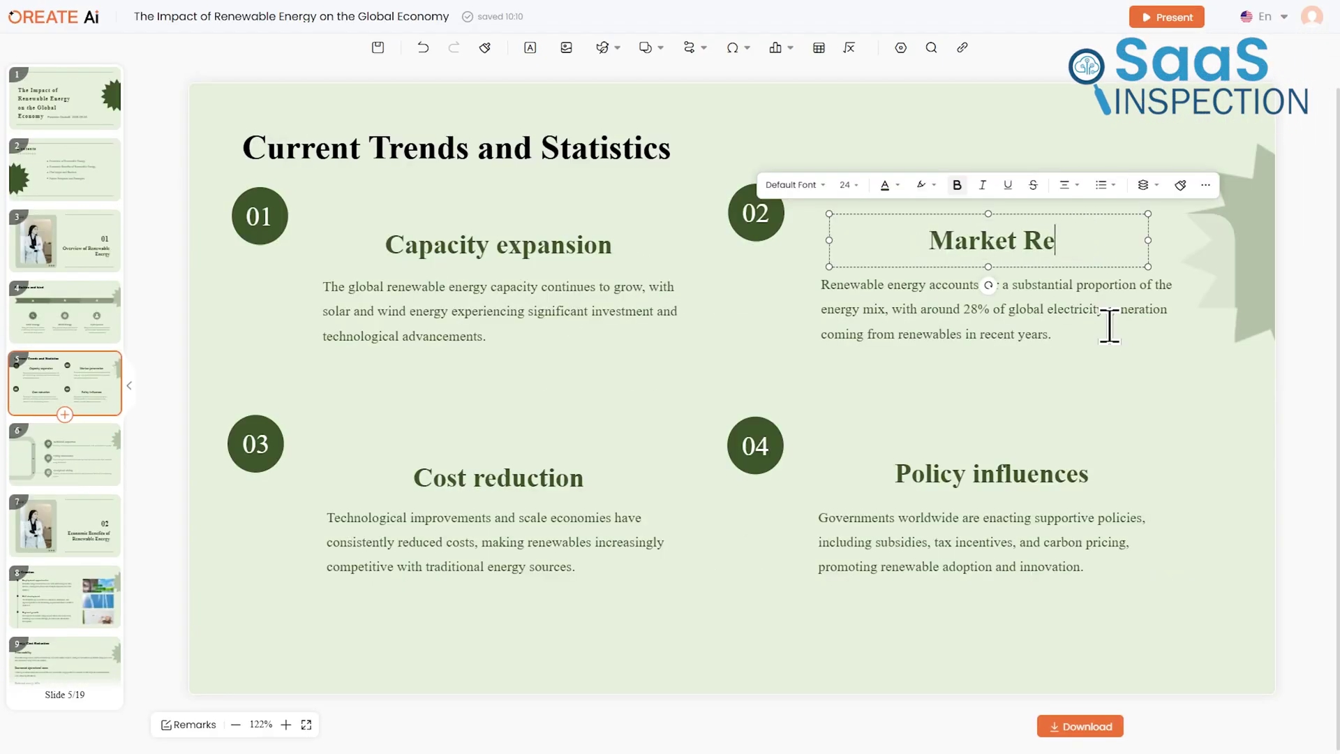
text(search)
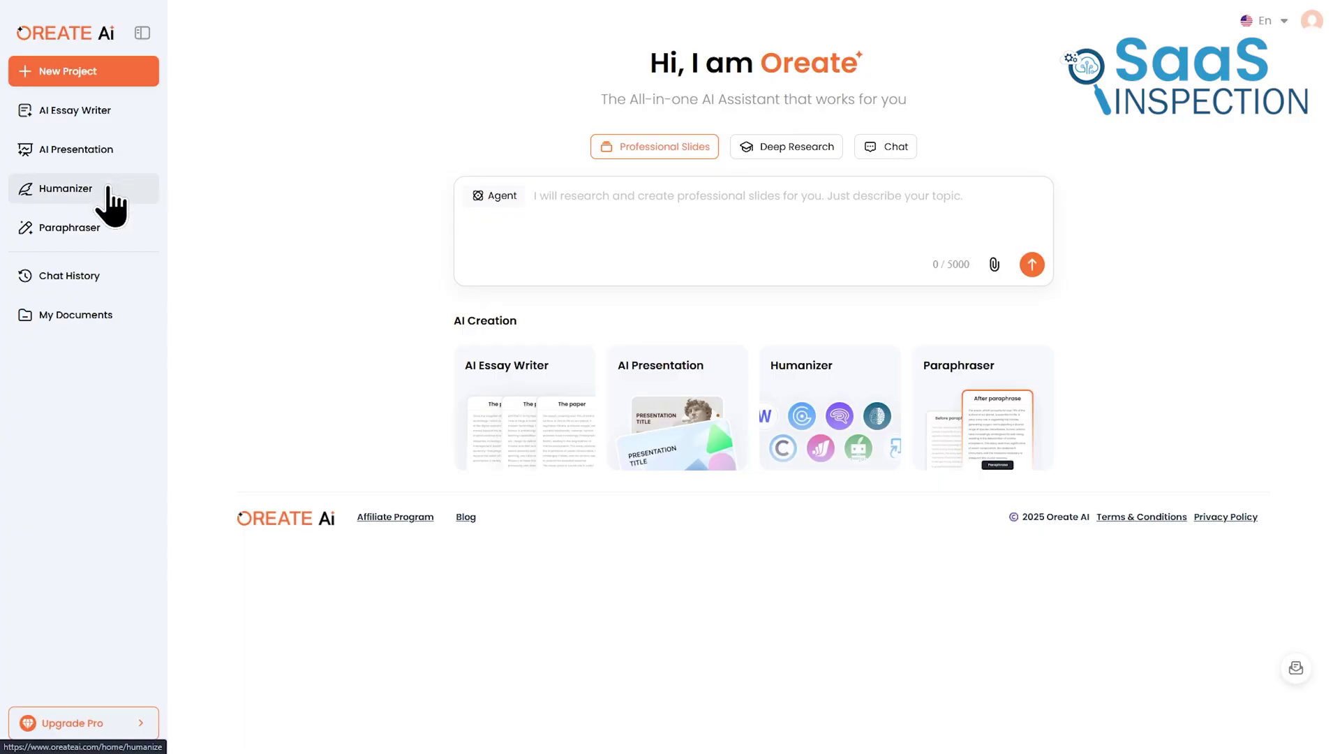
Humanize the renewable energy paragraph and scroll through the more natural rewritten output
click(107, 188)
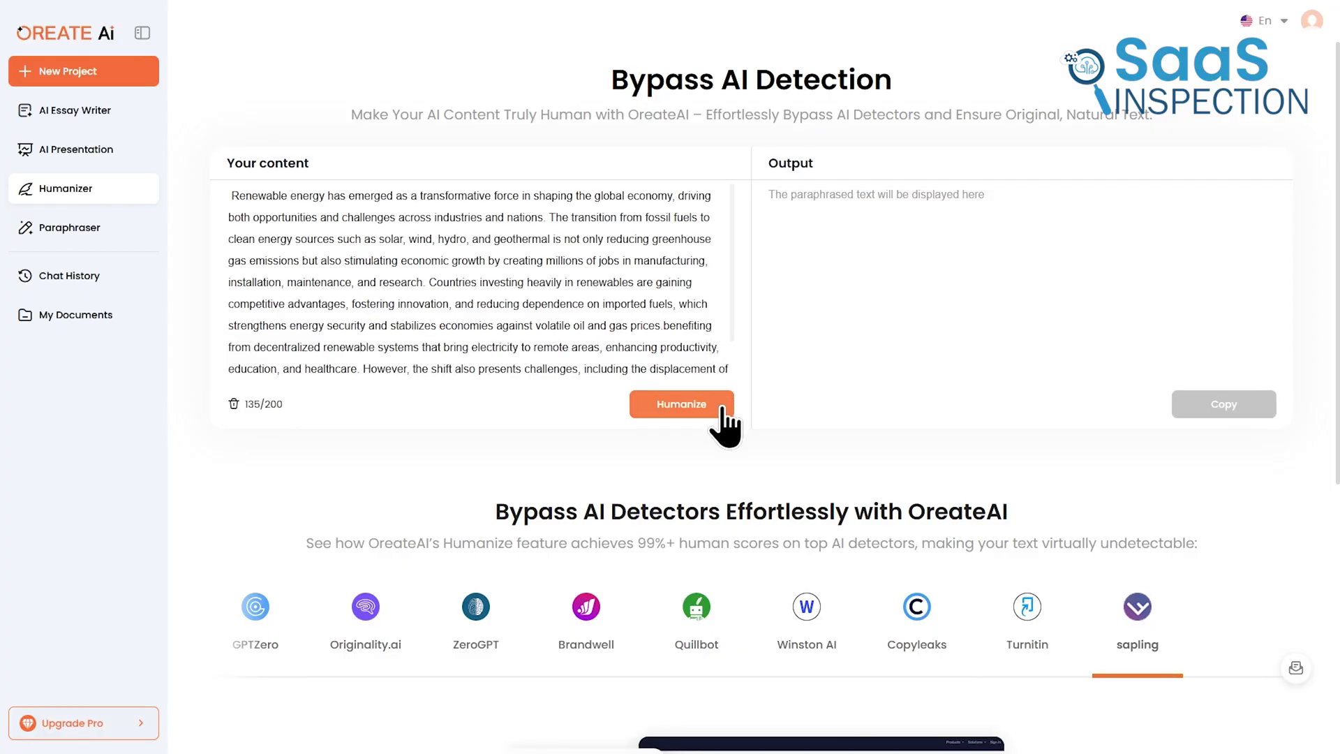
click(719, 412)
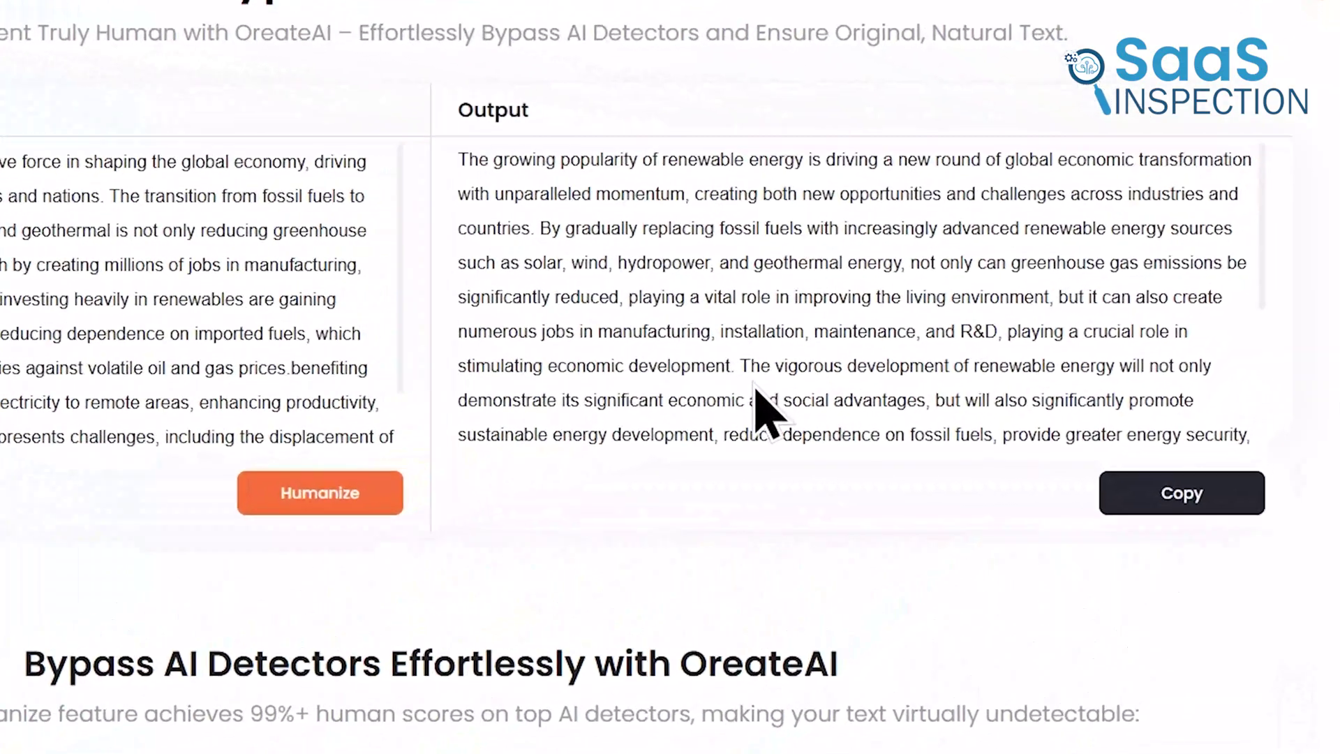
scroll(955, 341, down, 2)
scroll(722, 419, down, 3)
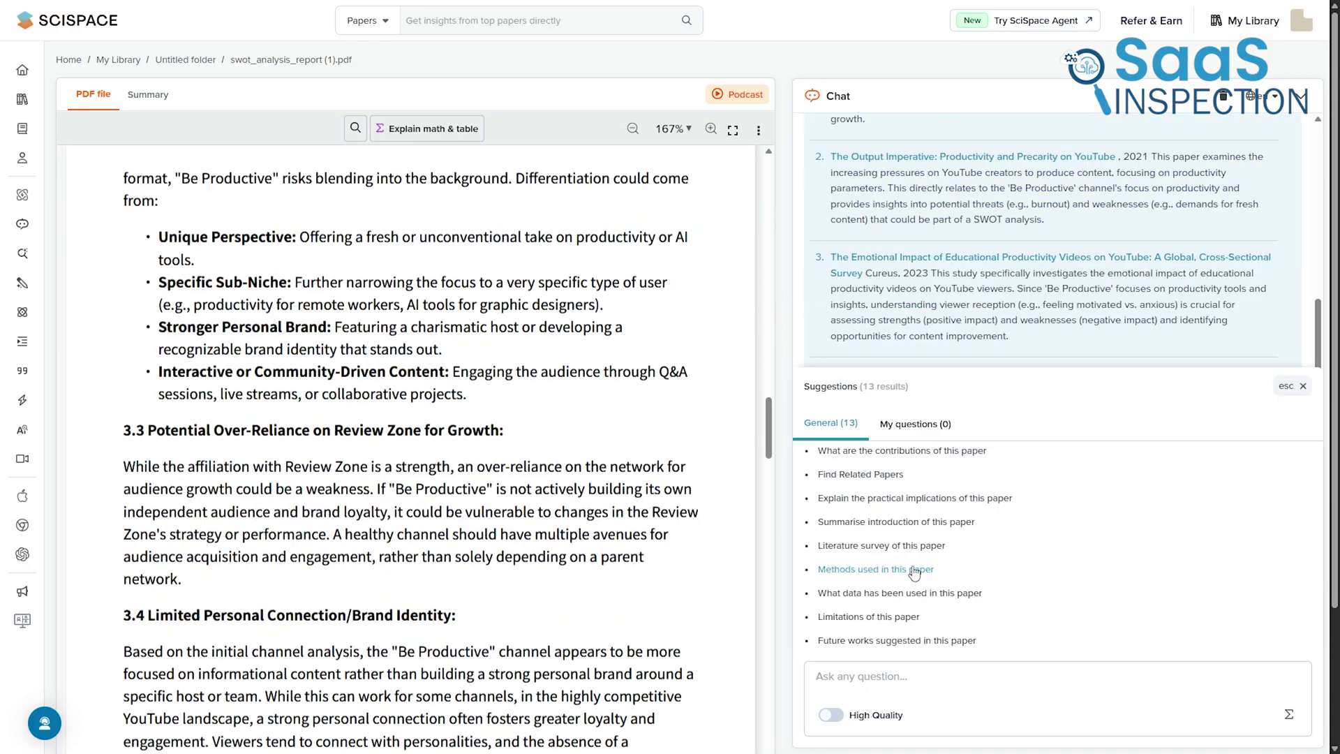
Ask which methods the SWOT analysis report uses, then play the paper as a podcast
click(914, 566)
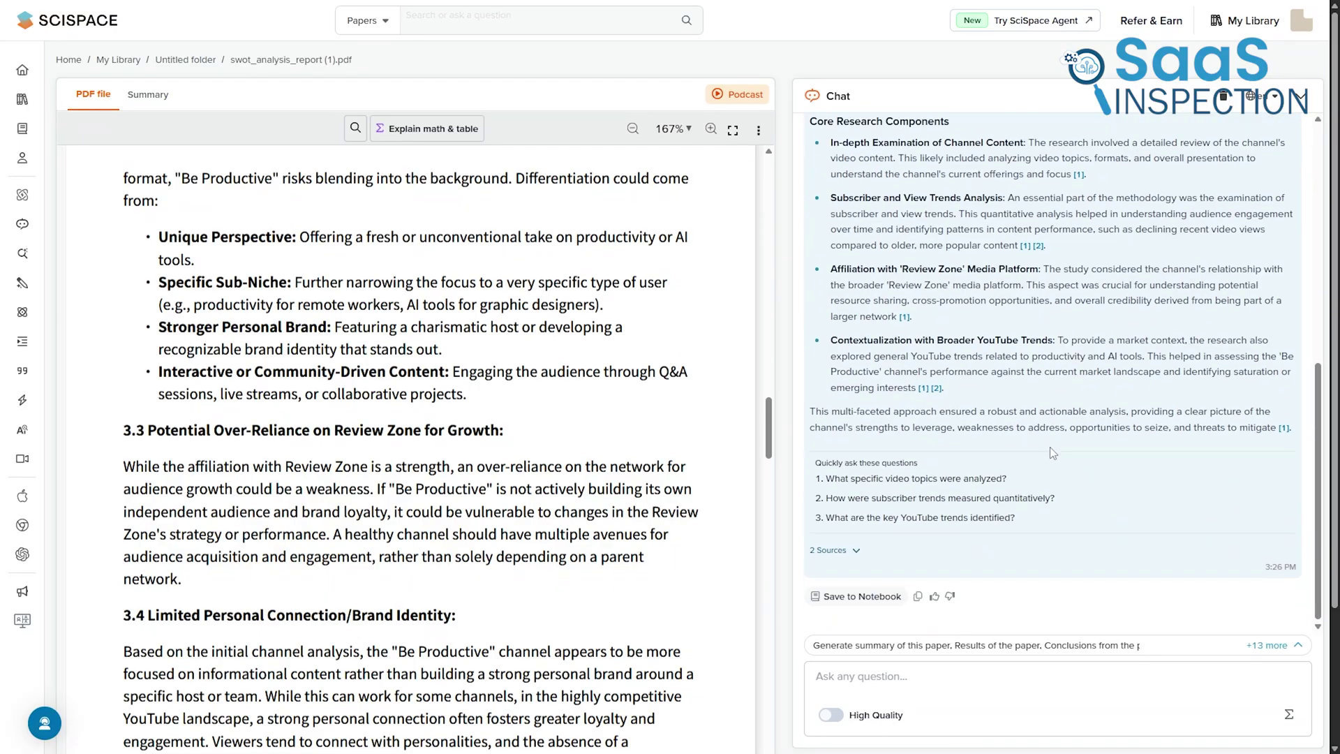
scroll(1049, 477, up, 6)
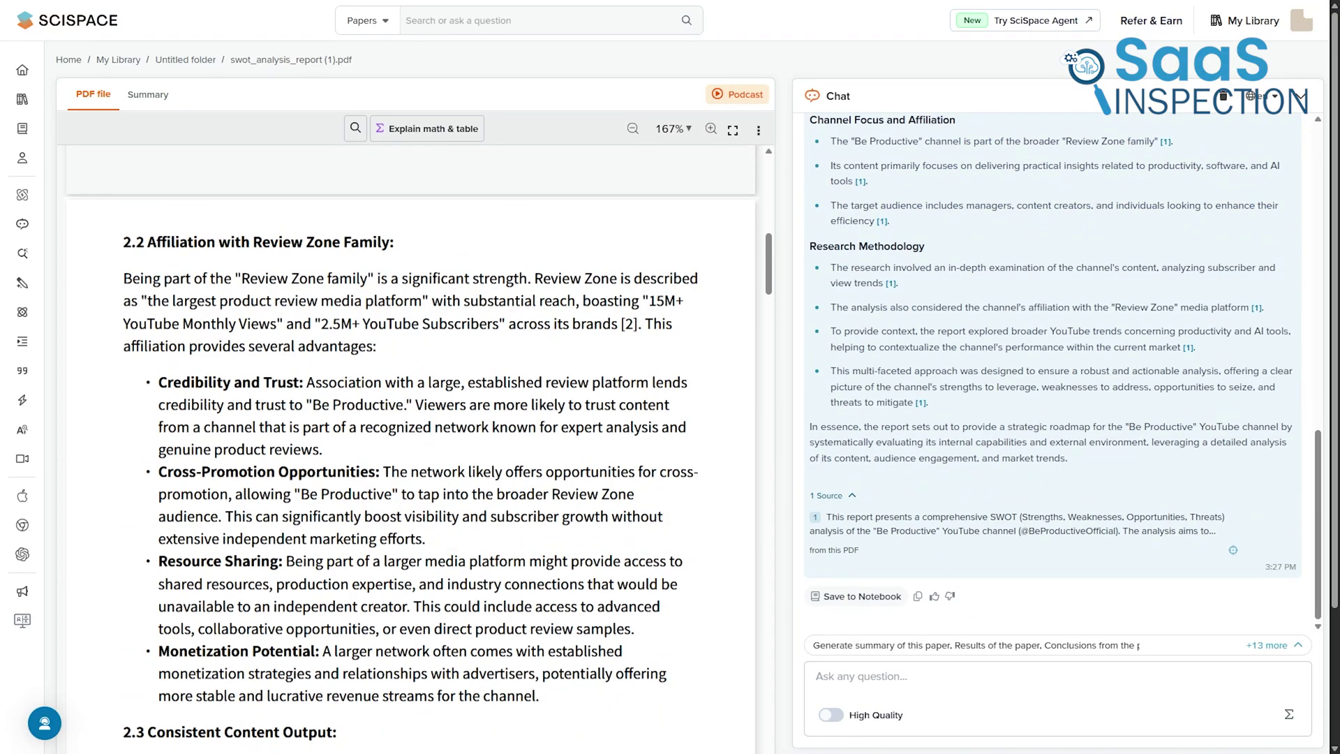
click(753, 102)
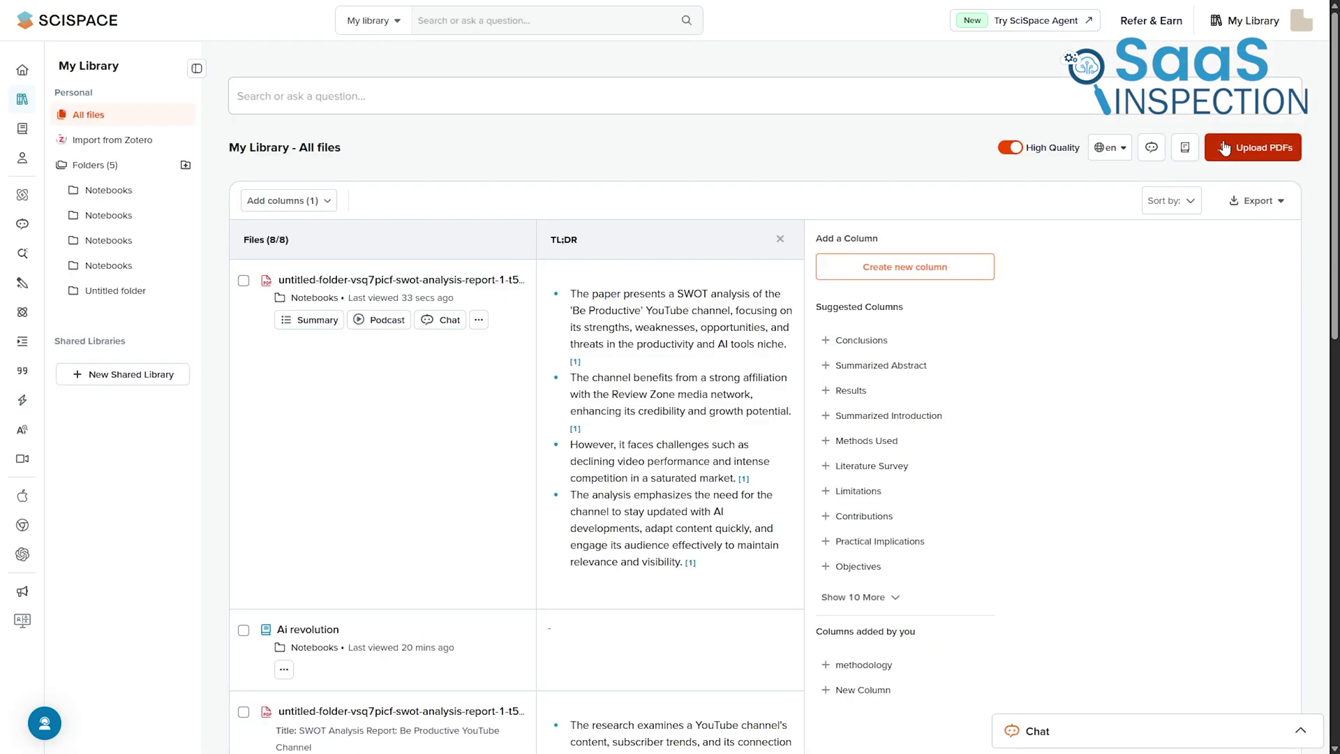
Upload ai_research_paper.pdf to the chosen library collection and check its TL;DR summary
click(1224, 146)
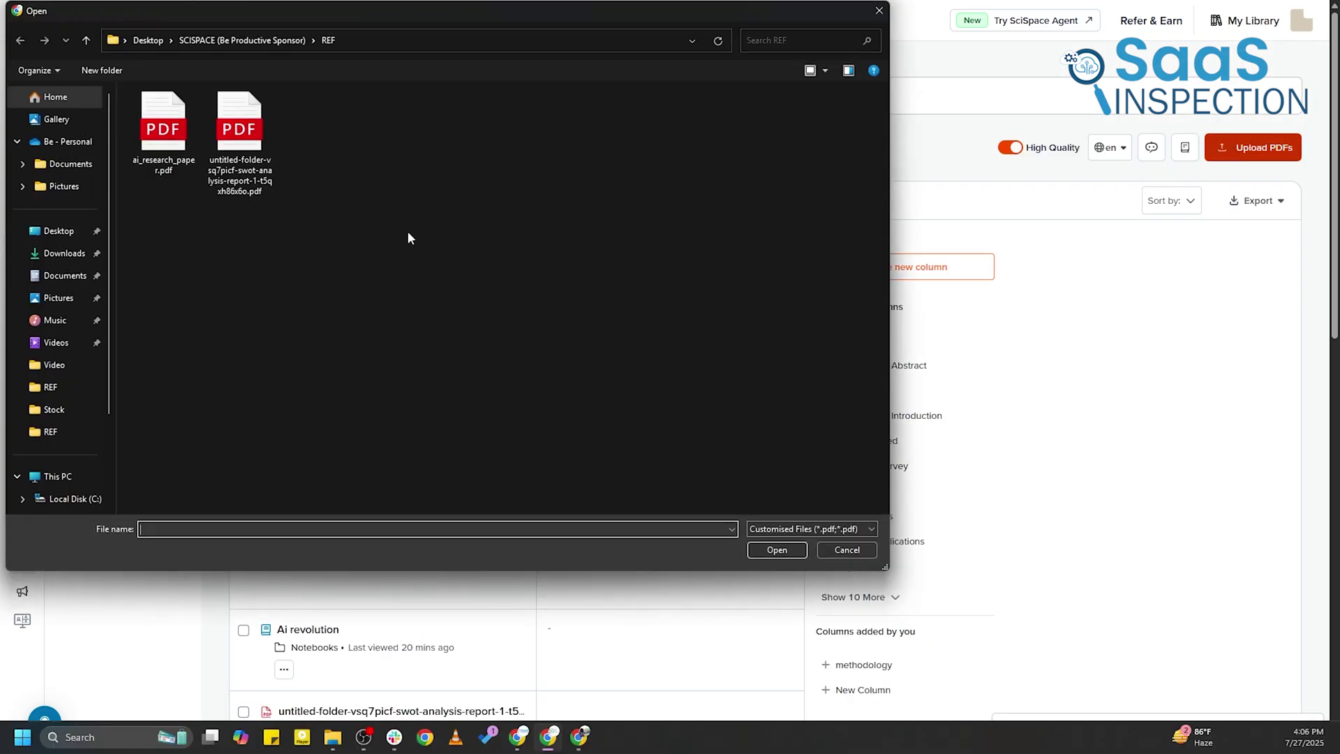
click(163, 125)
click(801, 554)
click(826, 490)
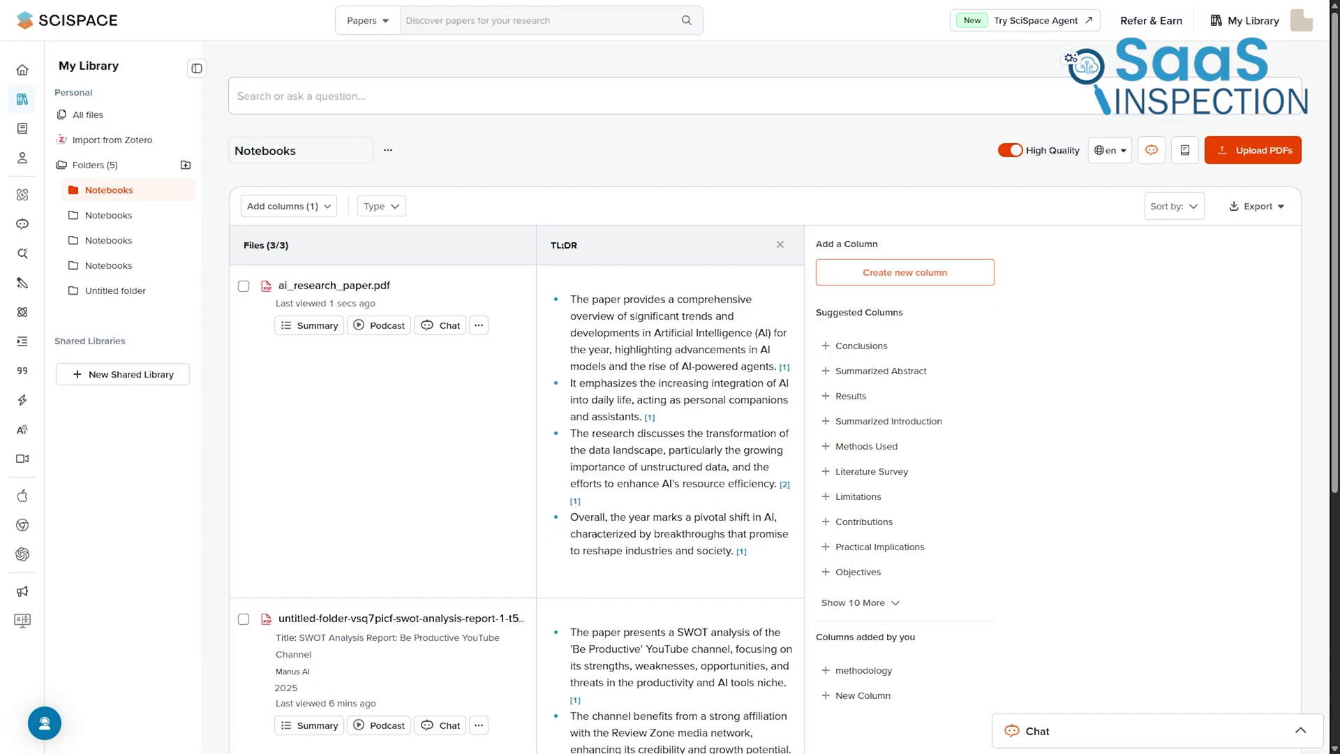
scroll(936, 427, down, 5)
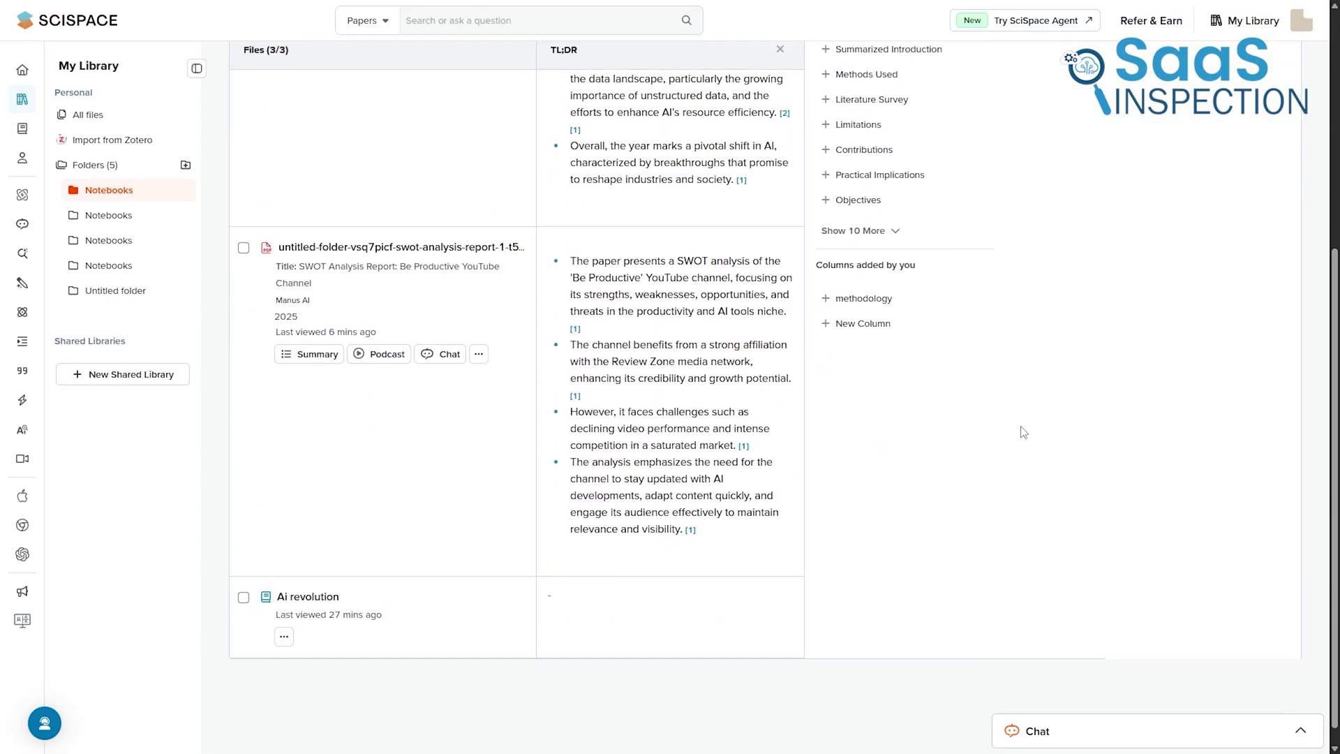